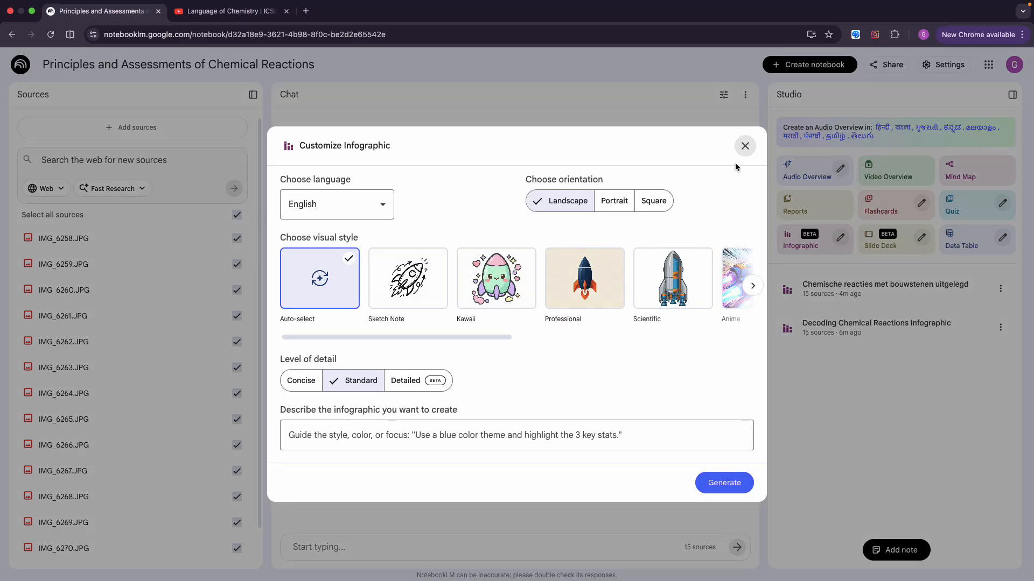
Create a new notebook and search the web for sources on Indian rooftop solar installation, MNRE subsidy, home system cost, how residential panels work, and environmental benefits.
click(744, 146)
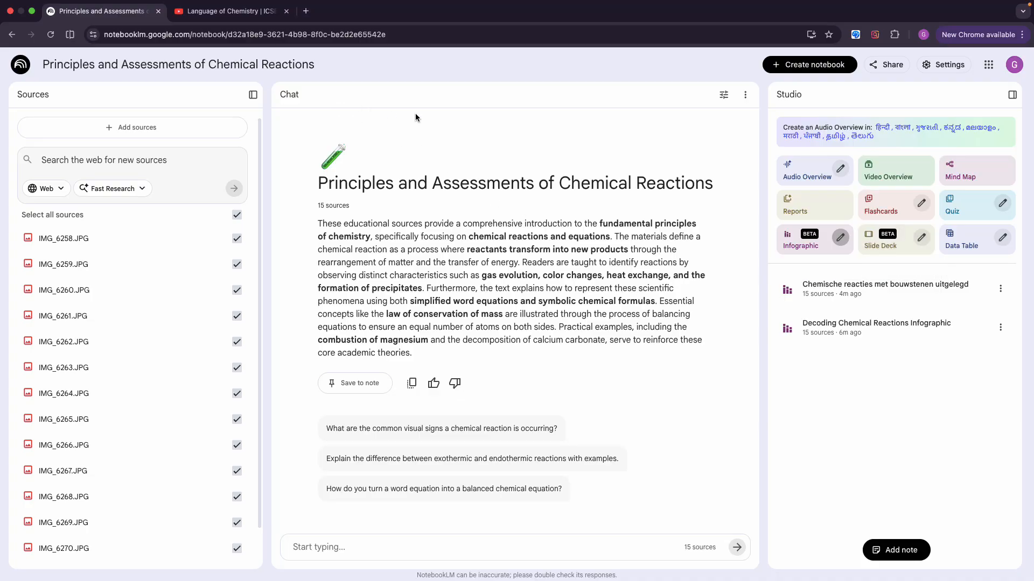
click(800, 67)
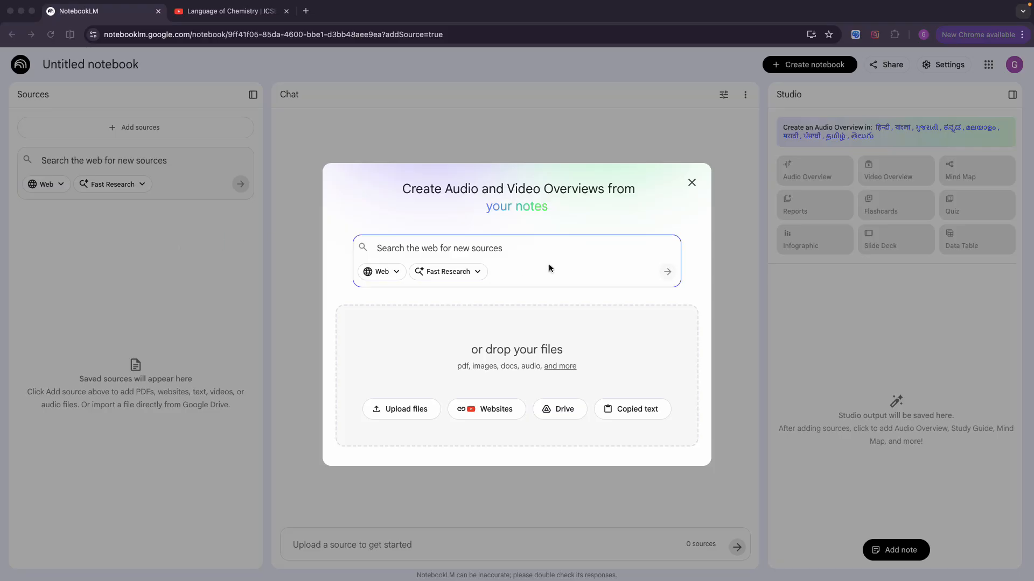
click(507, 249)
text(rooftop solar installation guide India pdf  MNRE rooftop solar subsidy India pdf  home solar system cost breakdown India  how residential solar panels work pdf  solar power benefits environmental impact report)
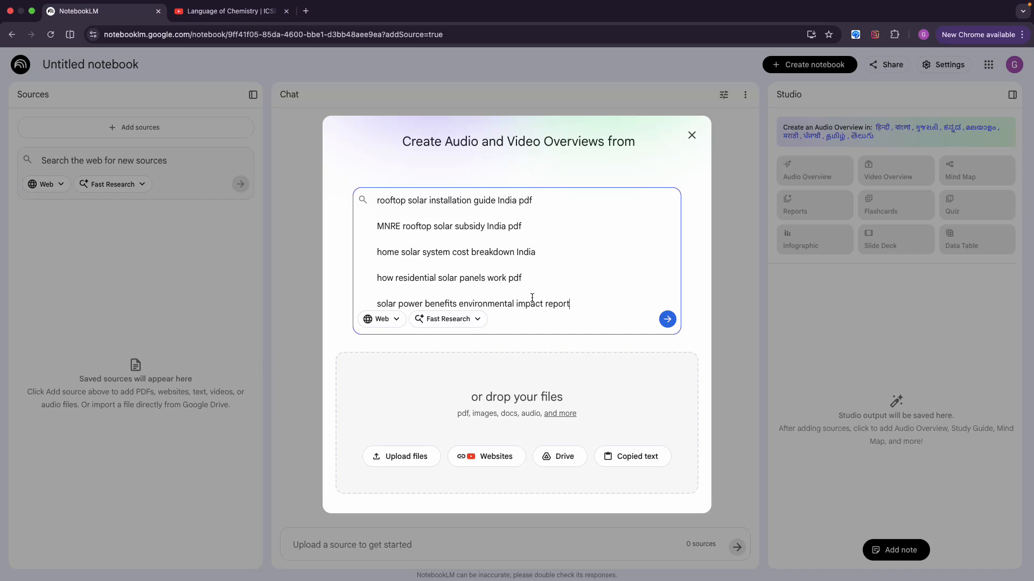
click(668, 320)
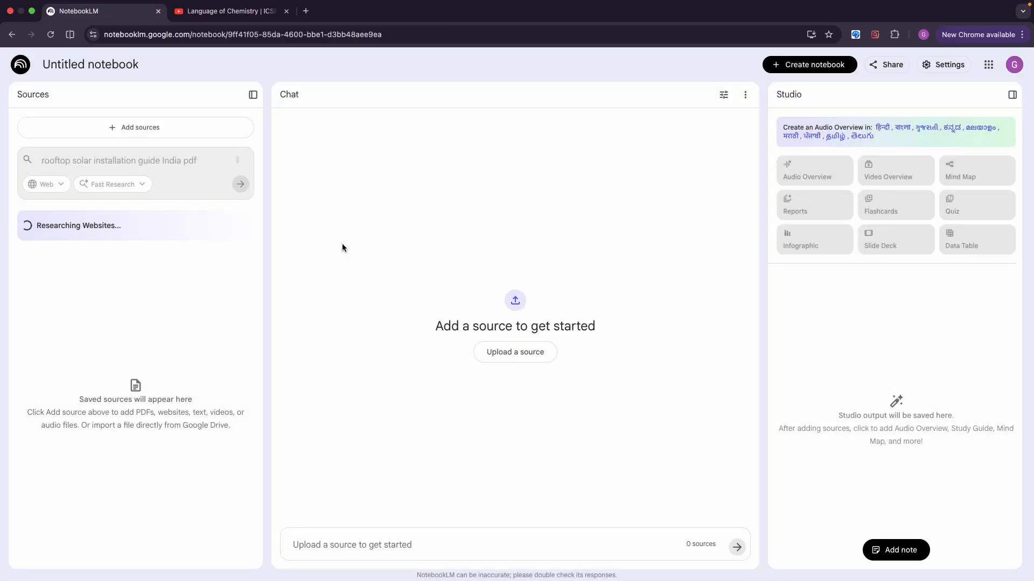
Import all the rooftop solar websites found by Fast Research into the notebook.
click(161, 132)
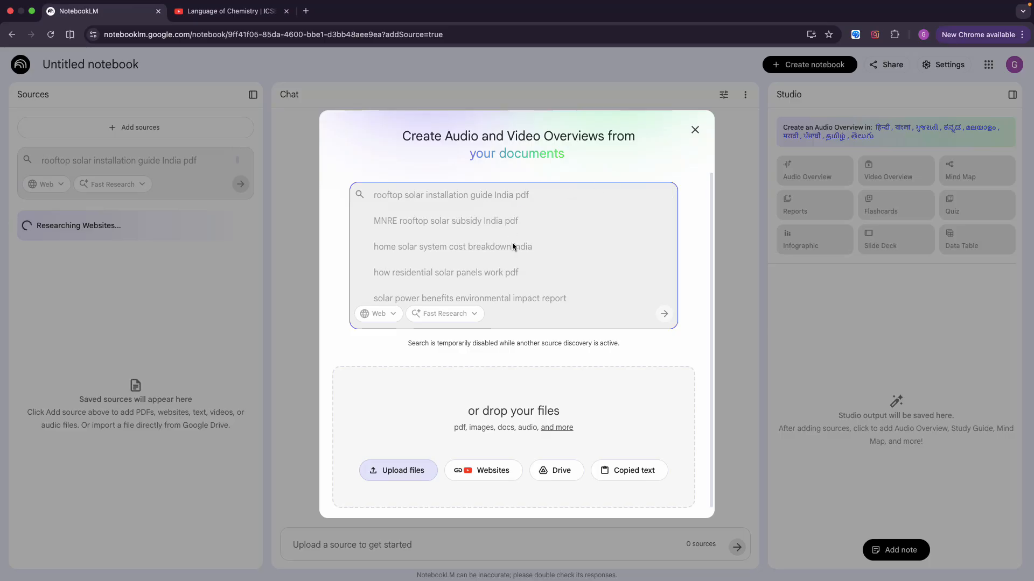
click(694, 130)
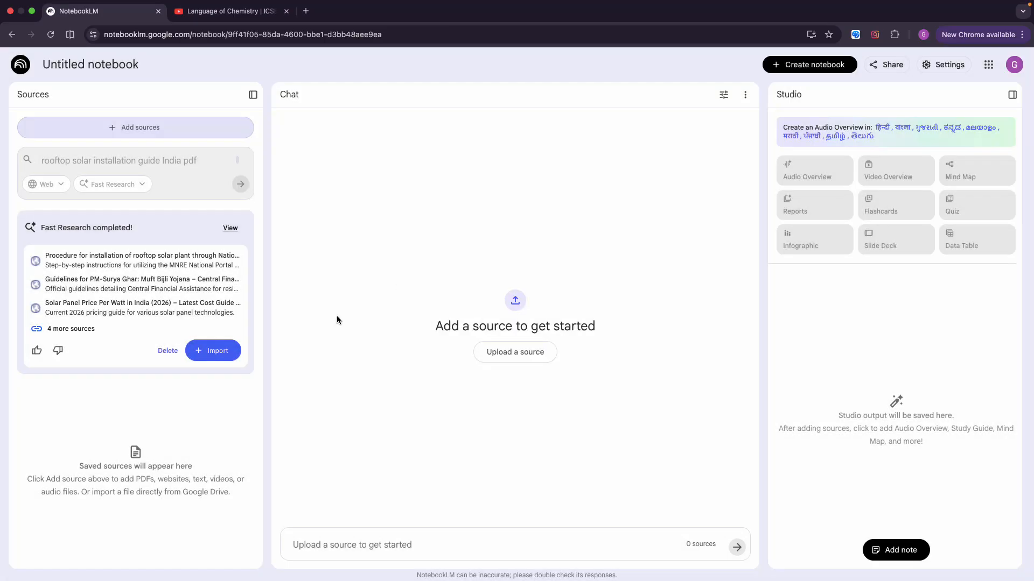
click(233, 351)
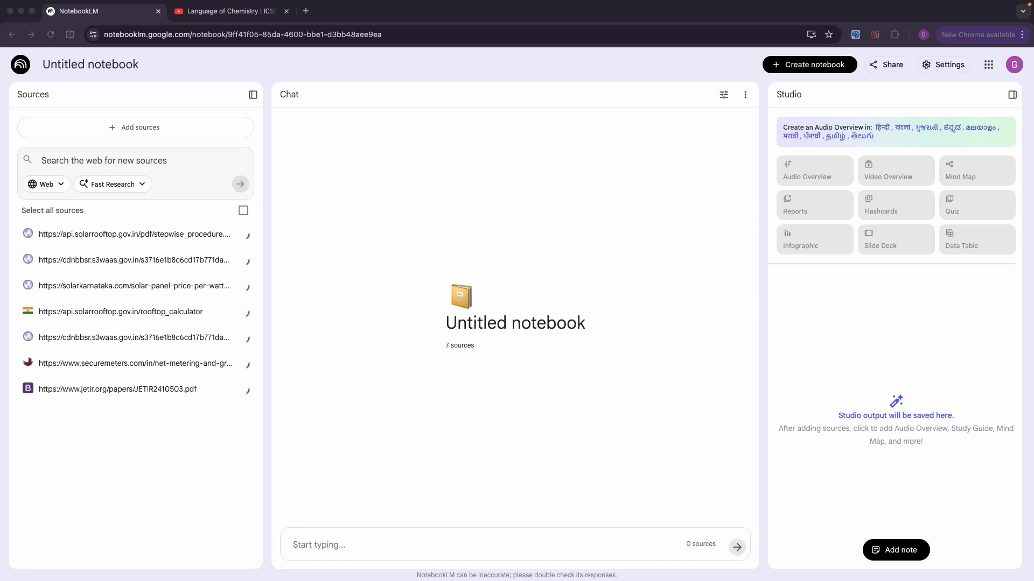
click(138, 130)
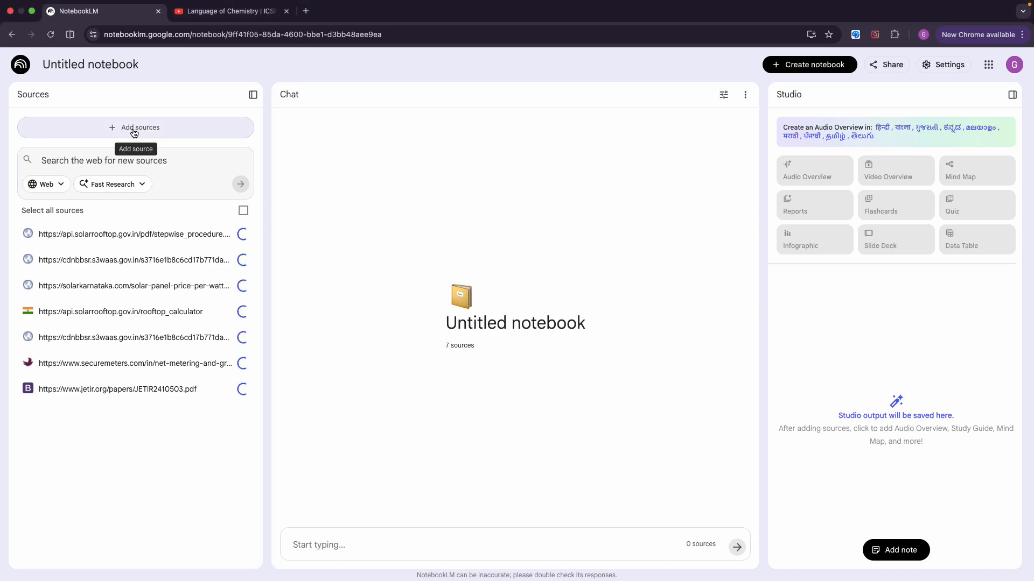
click(134, 133)
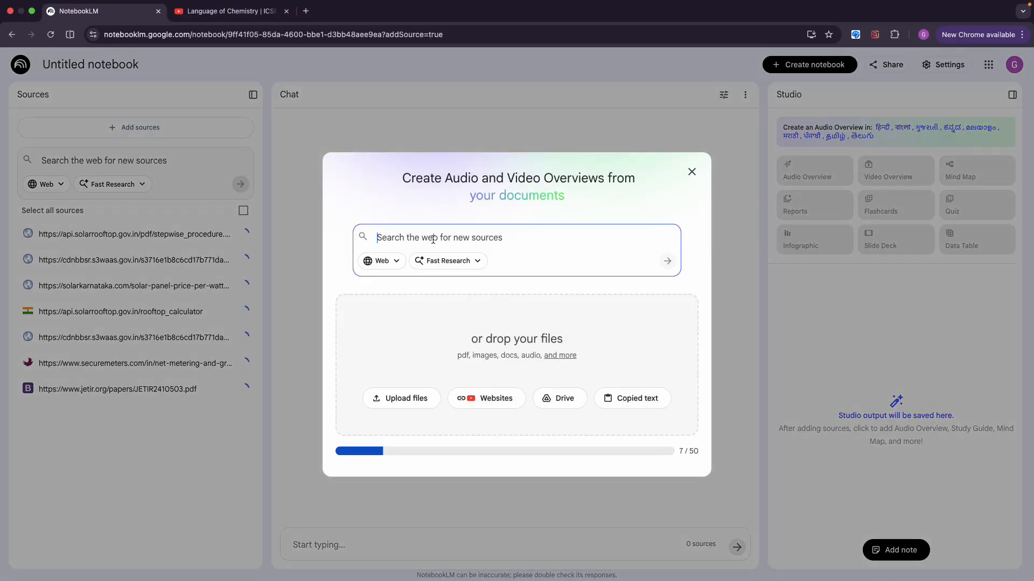
text(https://mnre.gov.in  https://www.iea.org/reports/solar-pv)
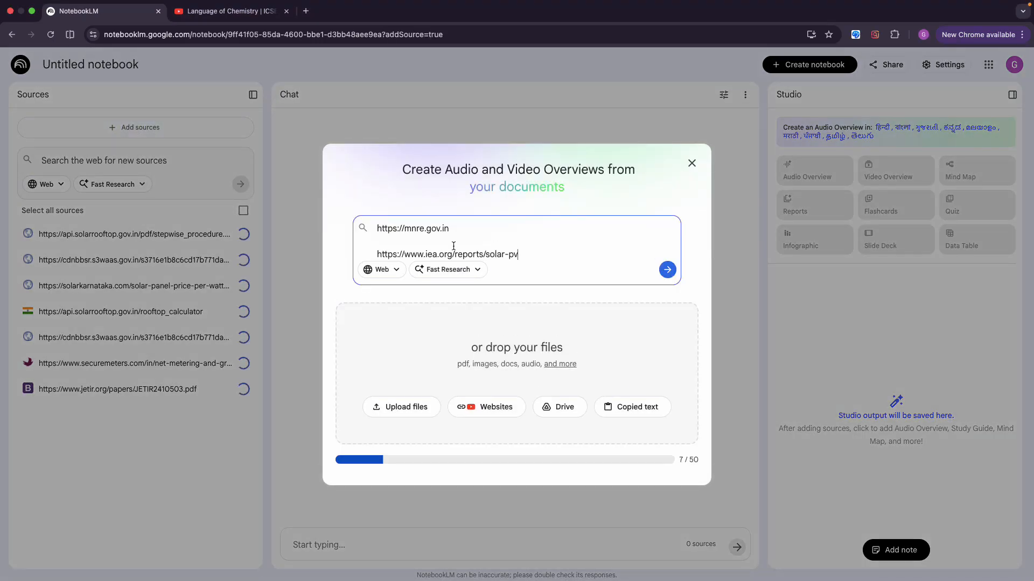
click(665, 269)
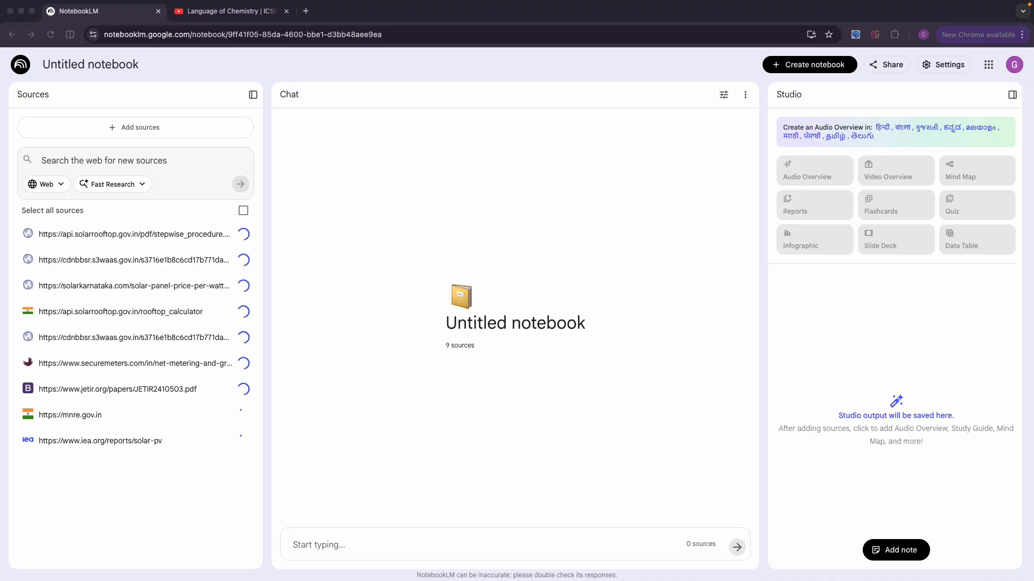
Switch to YouTube, search for "How rooftop solar panels work for homes" and open the video "On Grid Solar System | Working of On Grid Solar System".
click(228, 11)
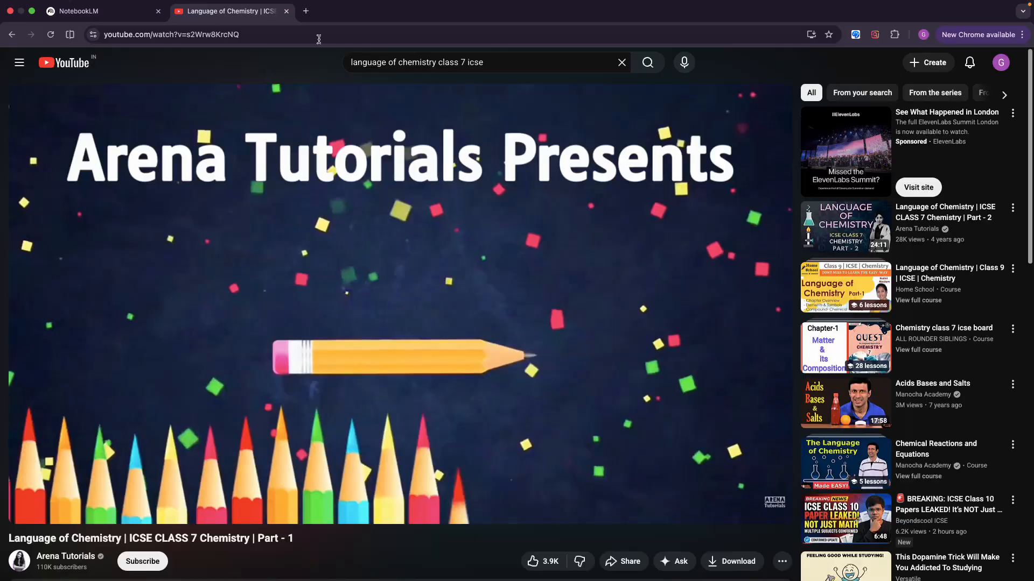
click(426, 63)
key(ctrl+a)
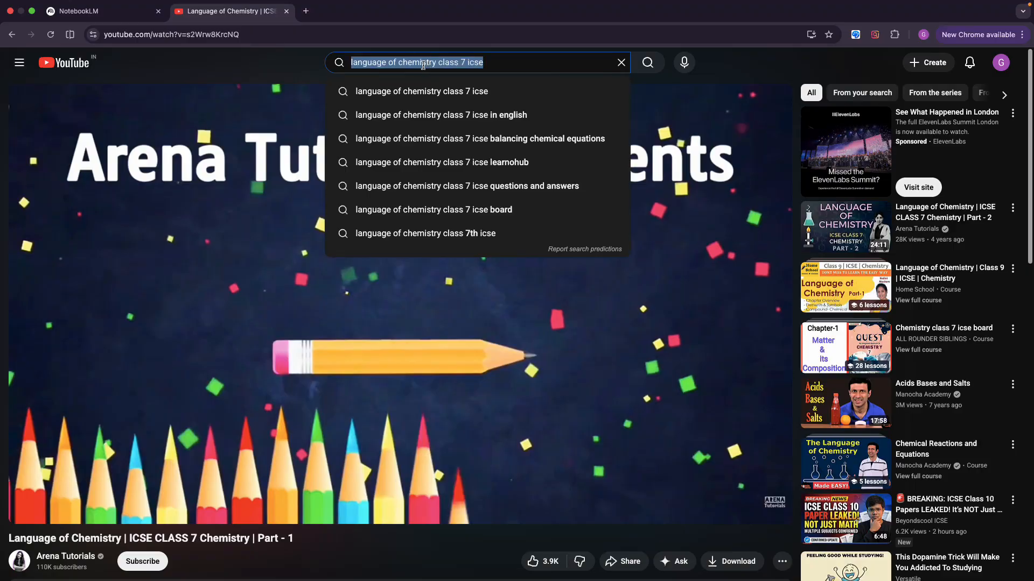
text(How rooftop solar panels work for homes)
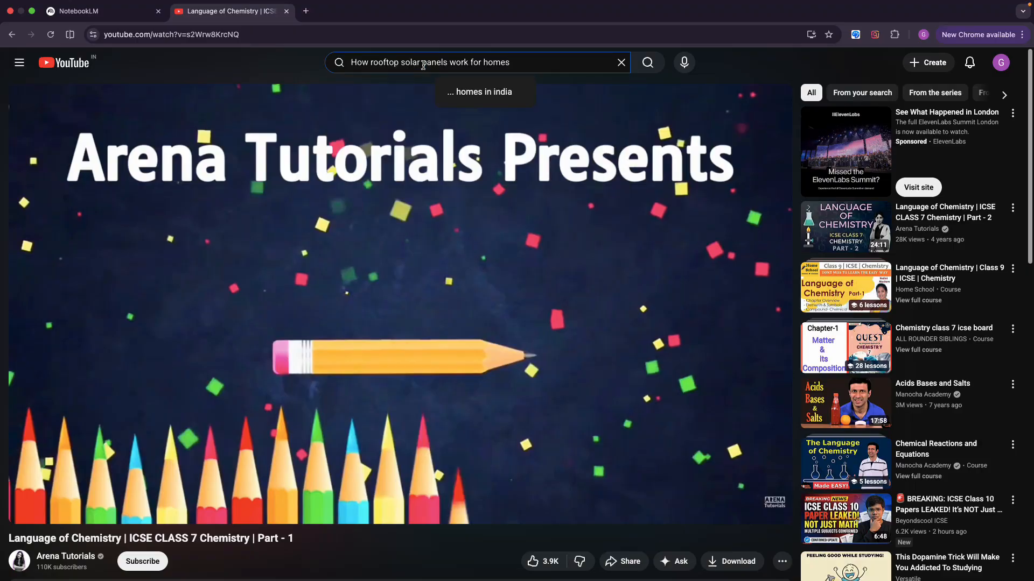
key(Return)
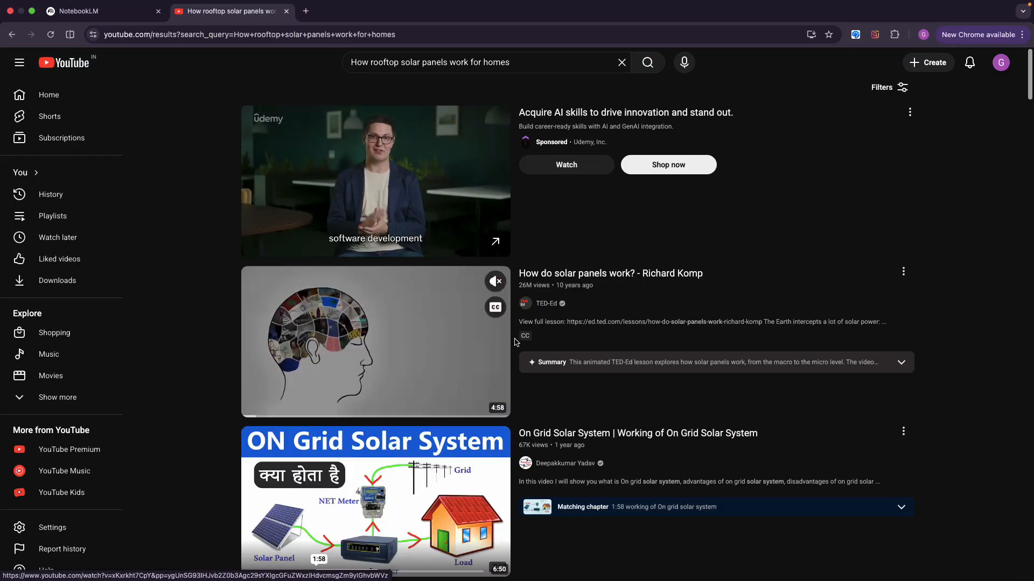
scroll(770, 288, down, 2)
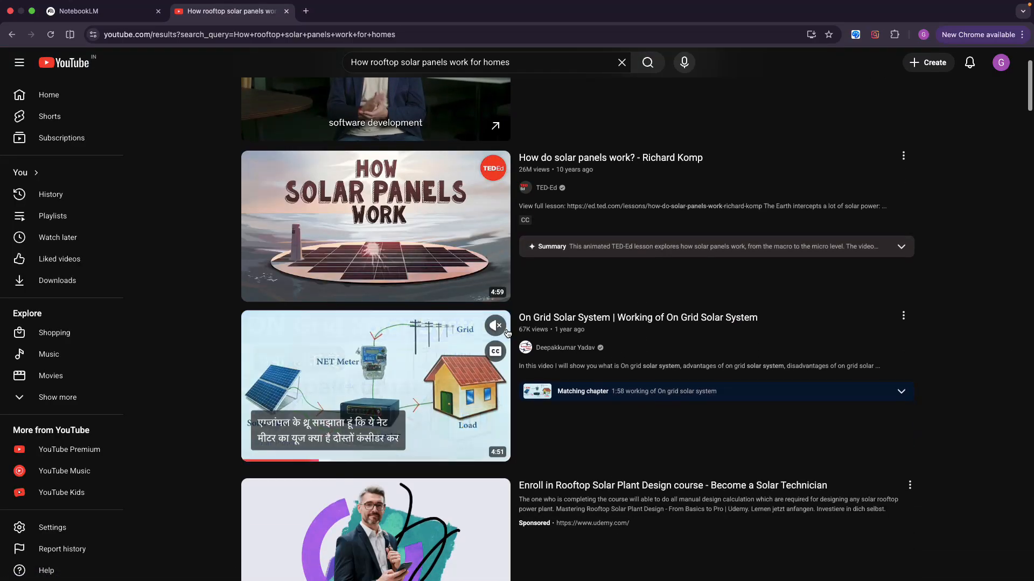
click(570, 318)
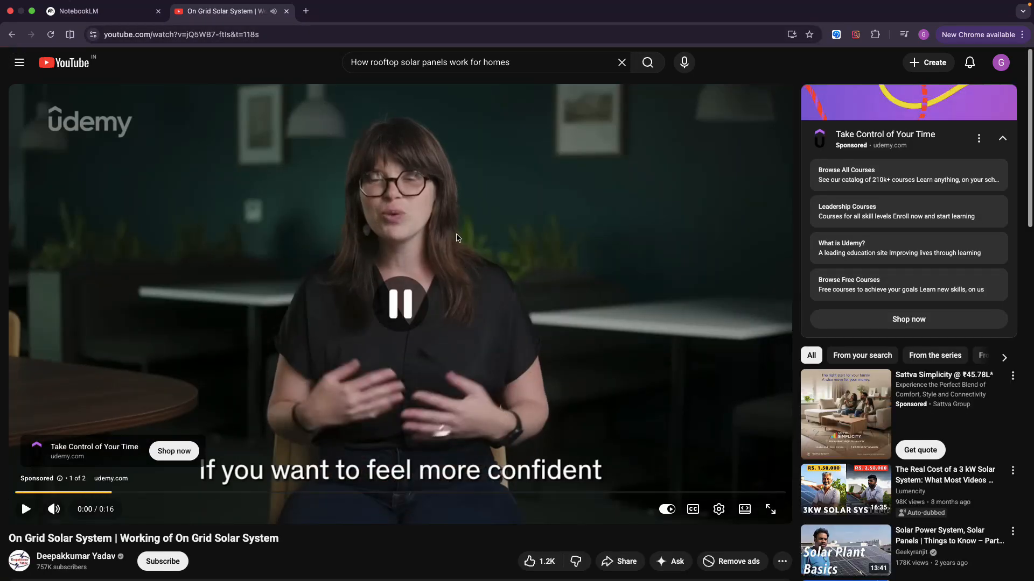
click(294, 38)
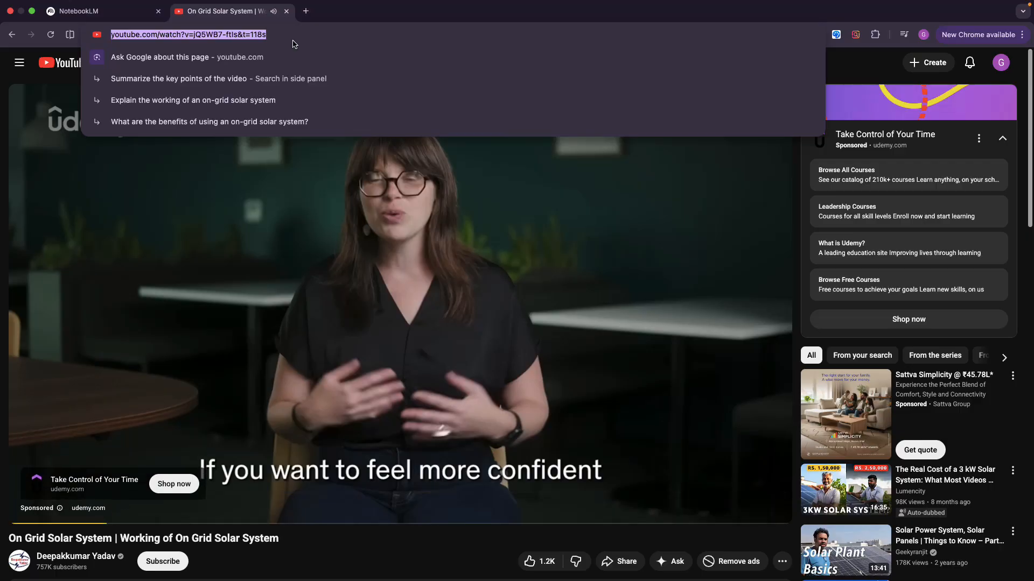
click(116, 8)
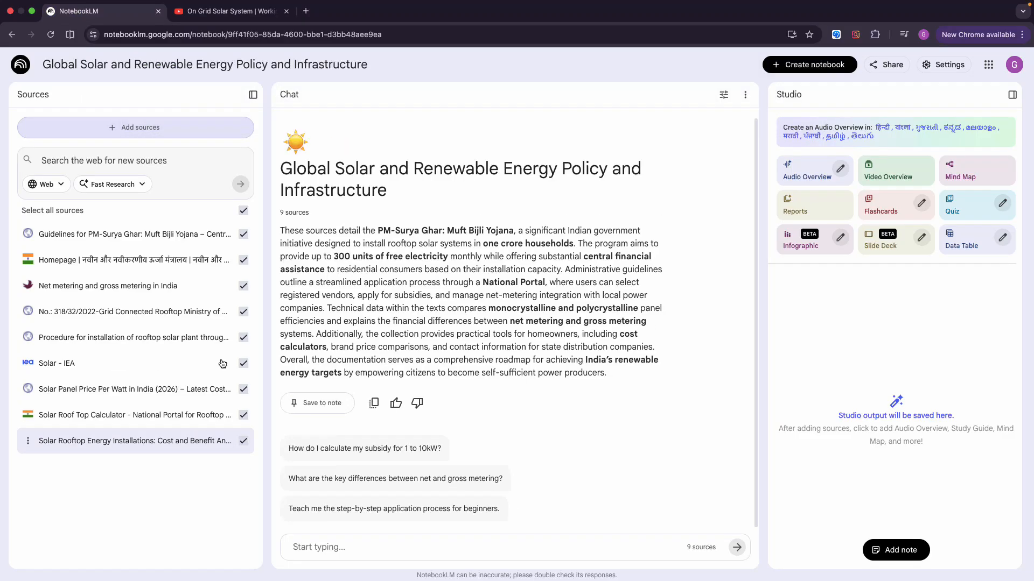
click(139, 127)
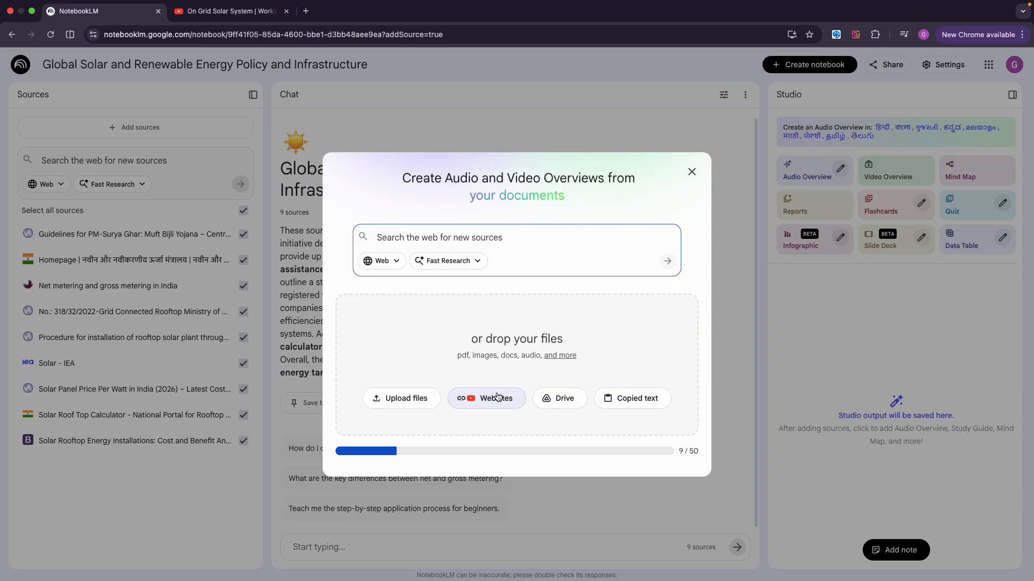
click(226, 9)
click(239, 34)
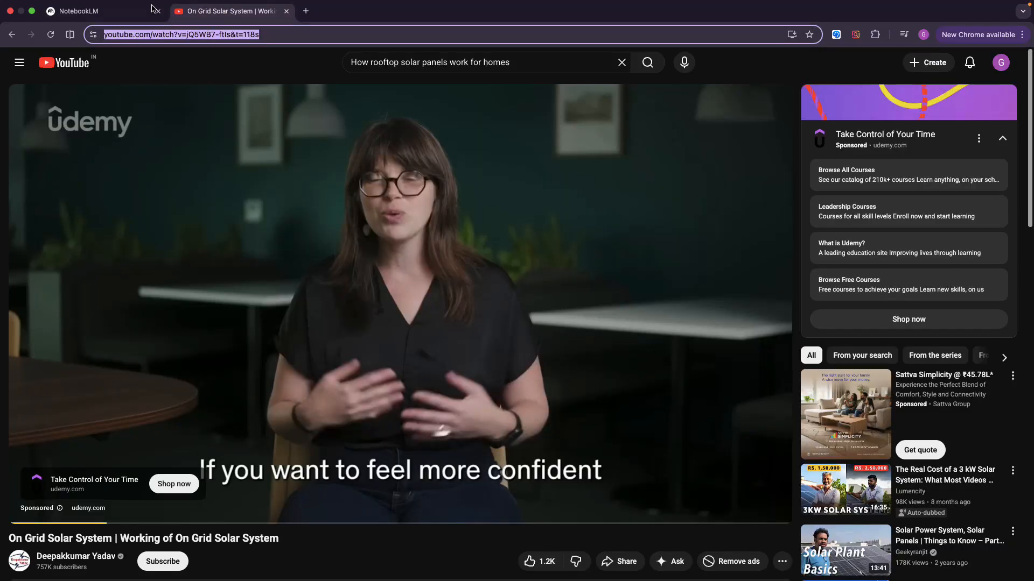
click(110, 4)
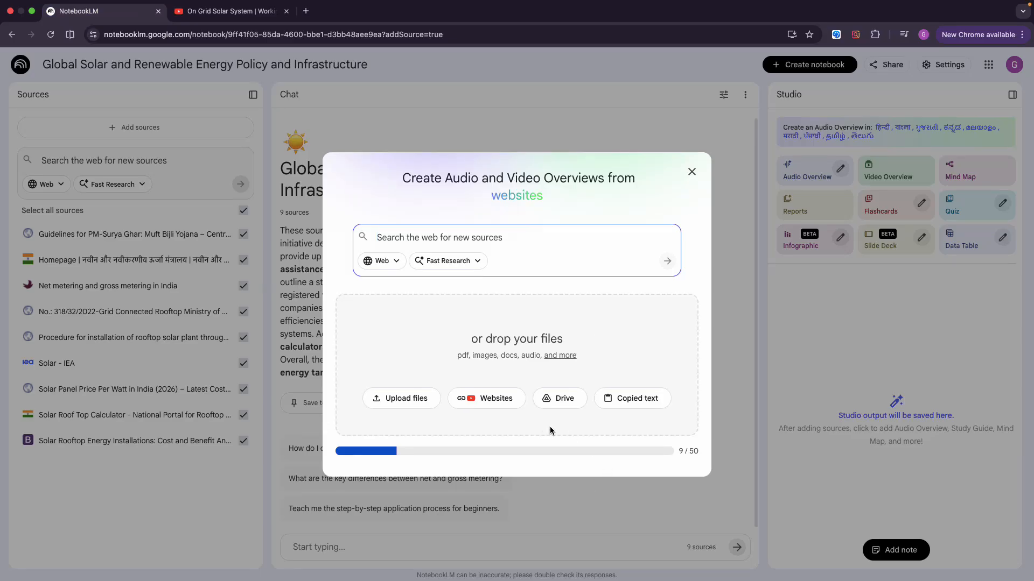
text(https://www.youtube.com/watch?v=jQ5WB7-ftIs&t=118s)
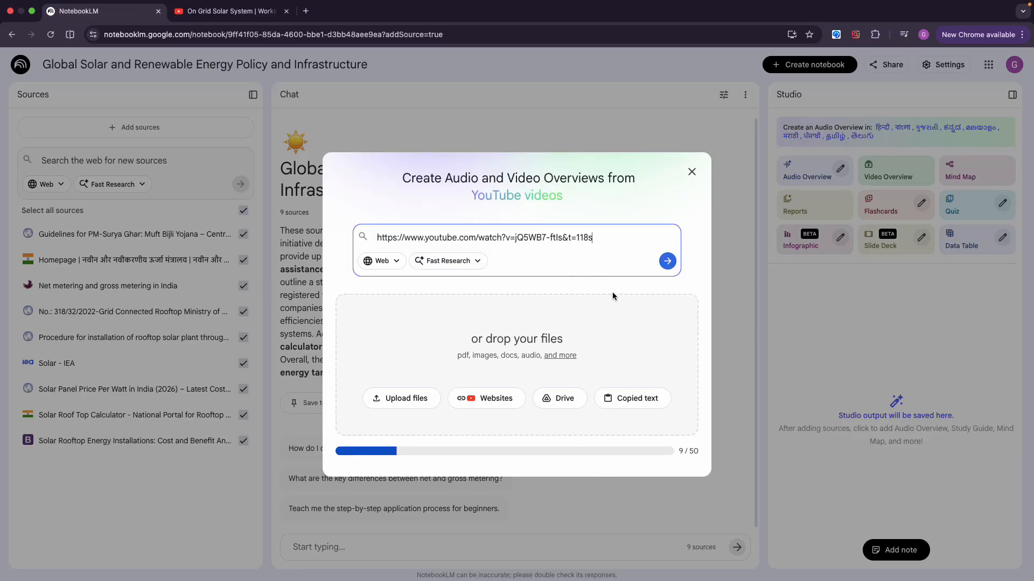
click(668, 262)
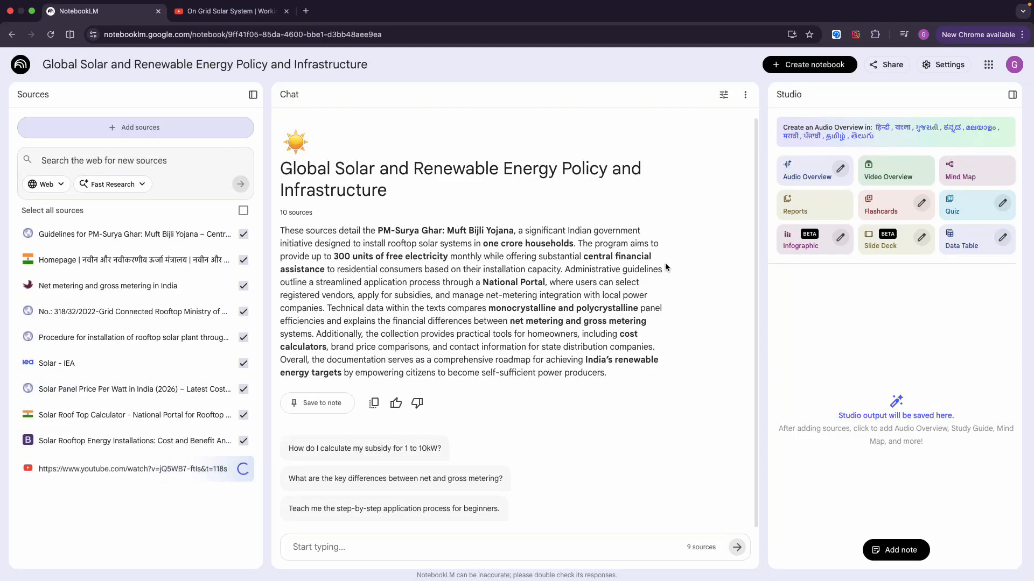
Browse the My Drive and Shared with me files available as Google Drive sources, then close the picker without selecting any.
click(160, 134)
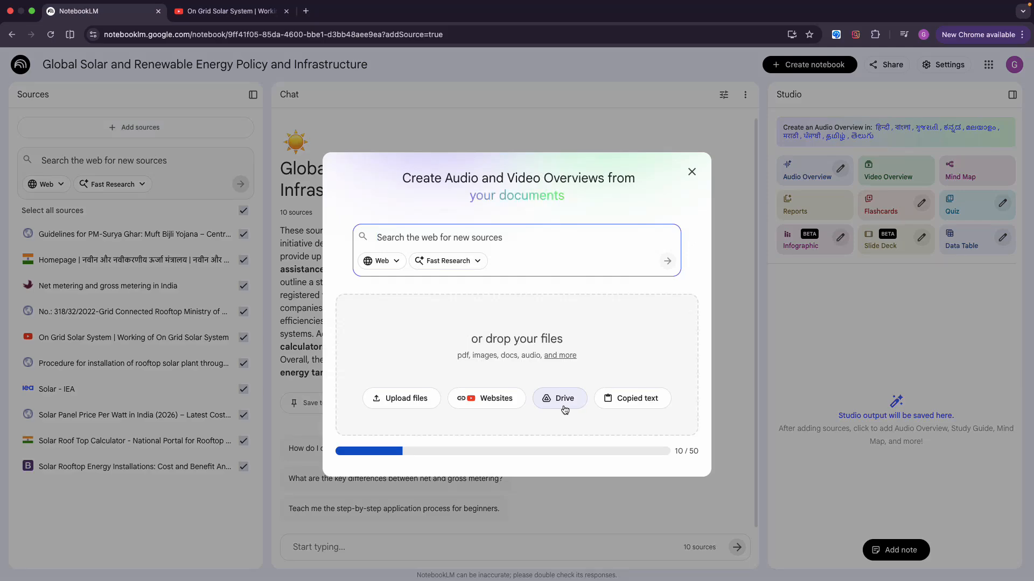
click(561, 404)
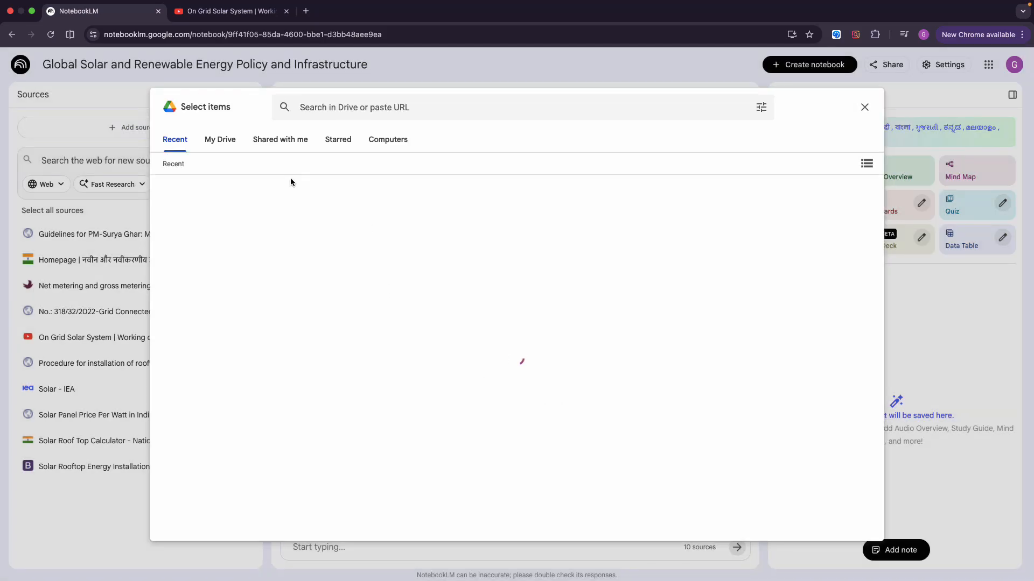
click(222, 139)
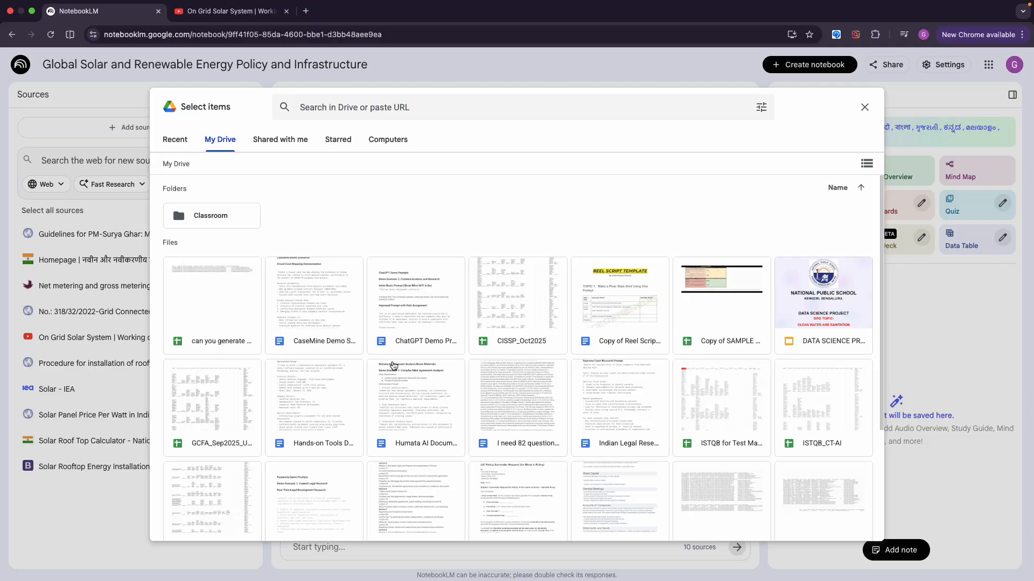
scroll(393, 366, down, 3)
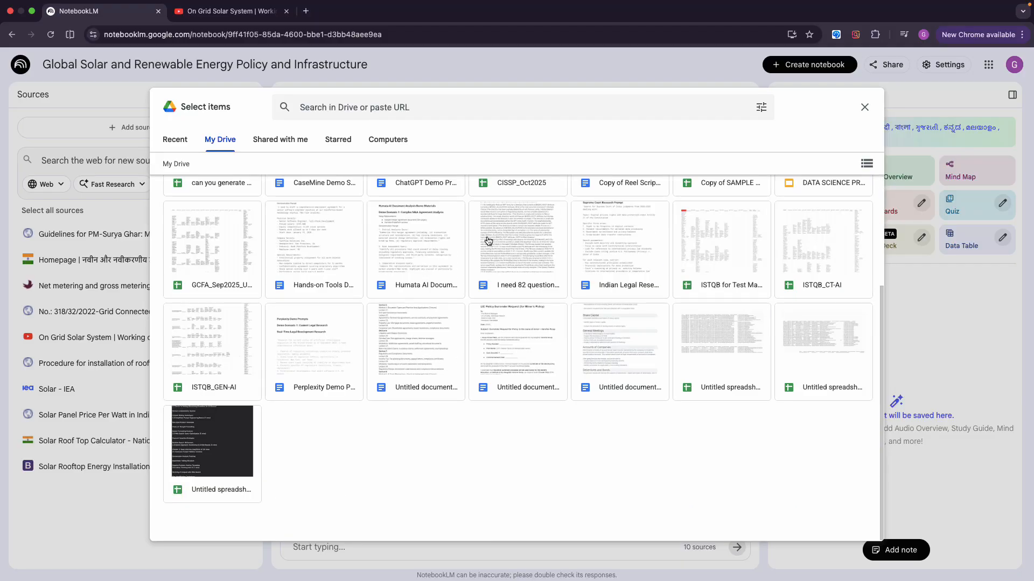
click(293, 142)
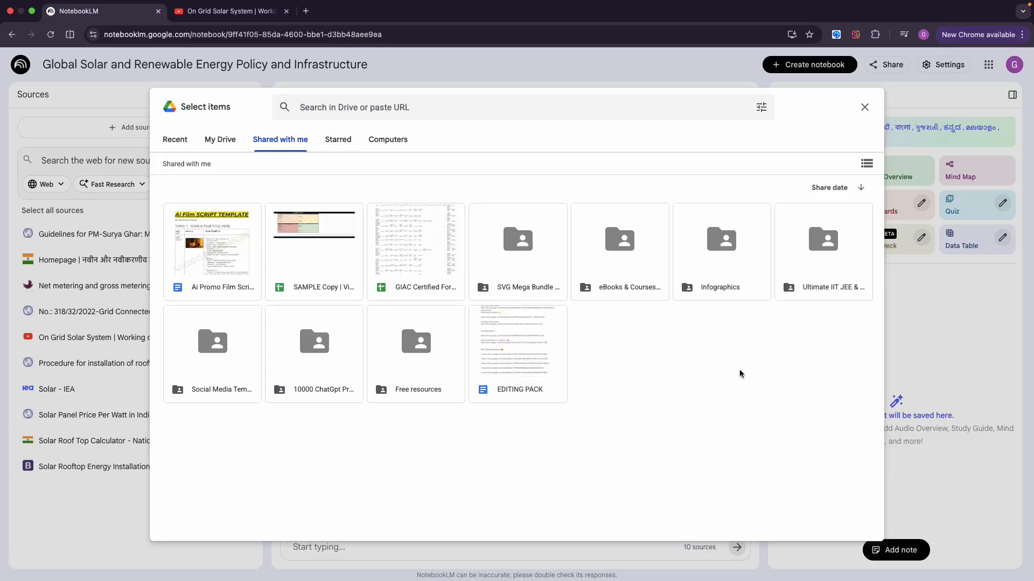
click(863, 107)
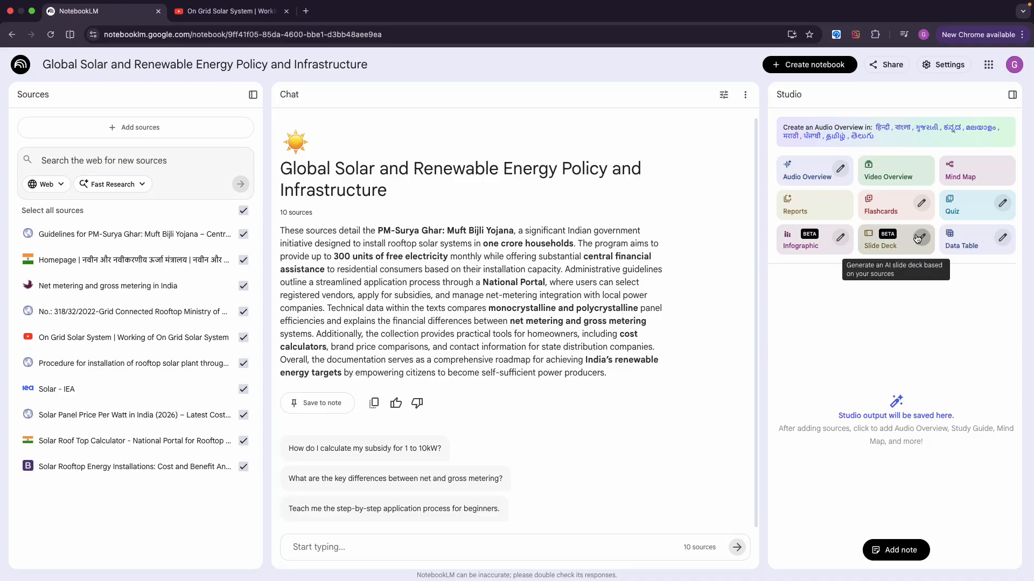
Generate a slide deck from all the notebook's sources with the default settings.
click(893, 249)
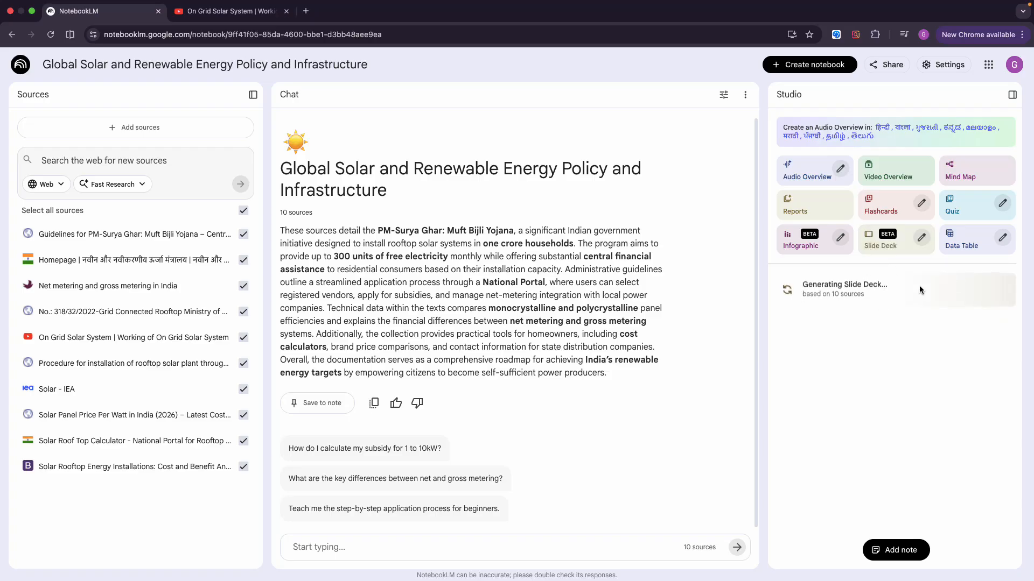
Generate another deck as Presenter Slides, prompting for 12 slides on residential rooftop solar with titles, bullets, speaker notes, workings, components, installation, costs, Indian subsidies, benefits and ROI.
click(922, 238)
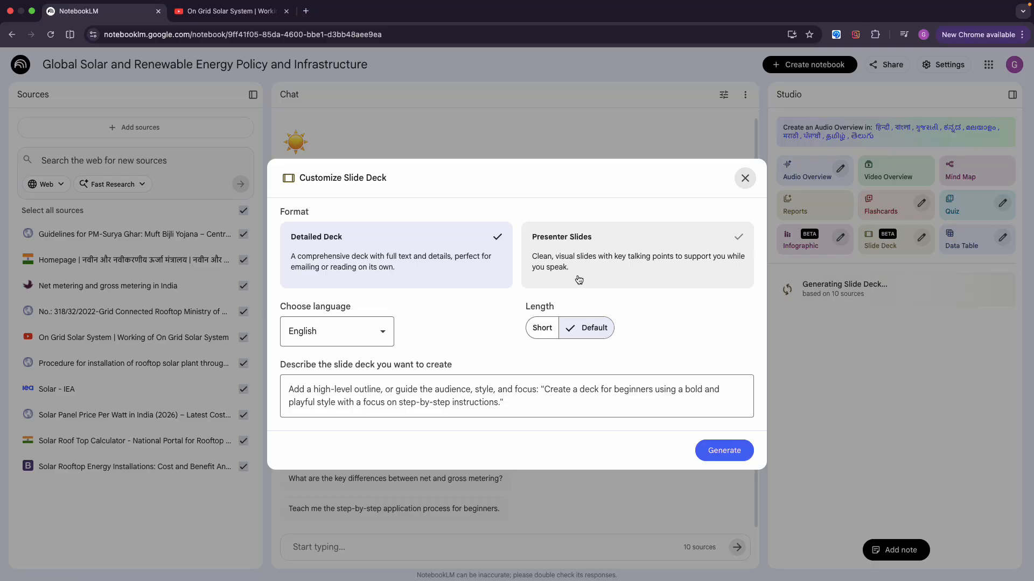
click(633, 269)
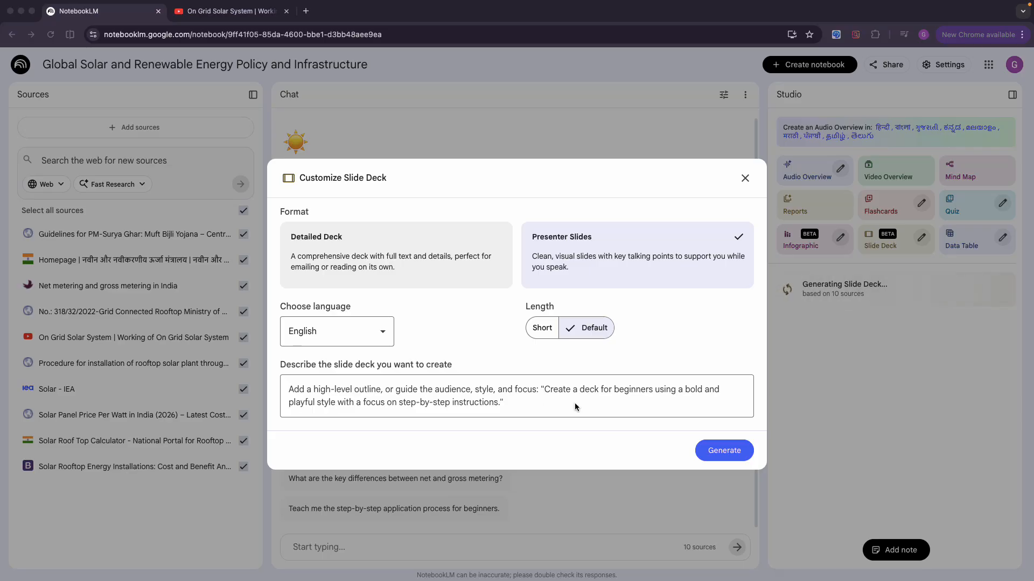
click(476, 402)
click(405, 393)
text(Create a 12-slide presentation explaining rooftop solar installation for a residential home. Include slide titles, bullet points, and speaker notes. Slides should cover how solar panels work, system components, installation process, cost estimates, government subsidies in India, environmental benefits, and return on investment.)
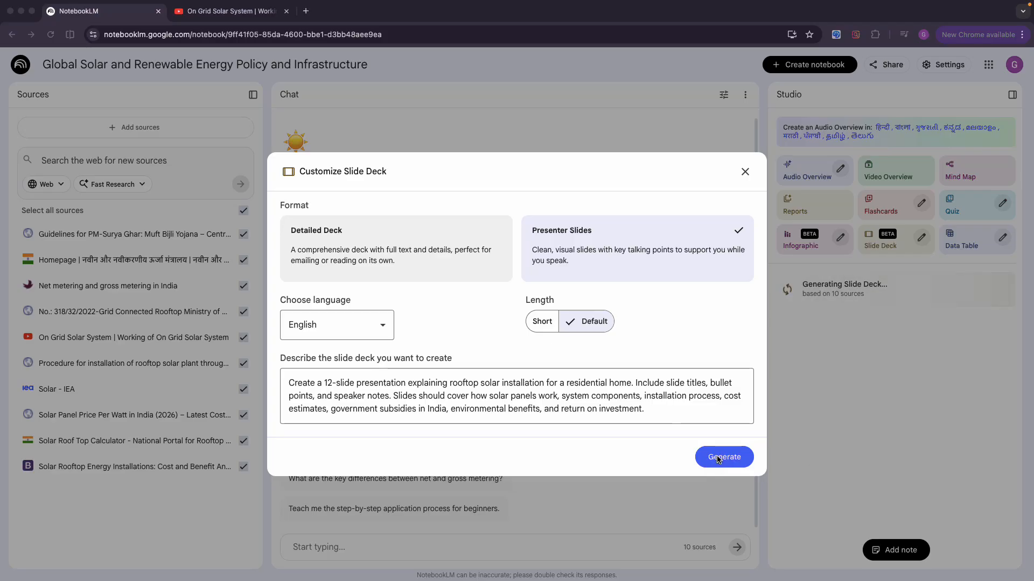
click(692, 455)
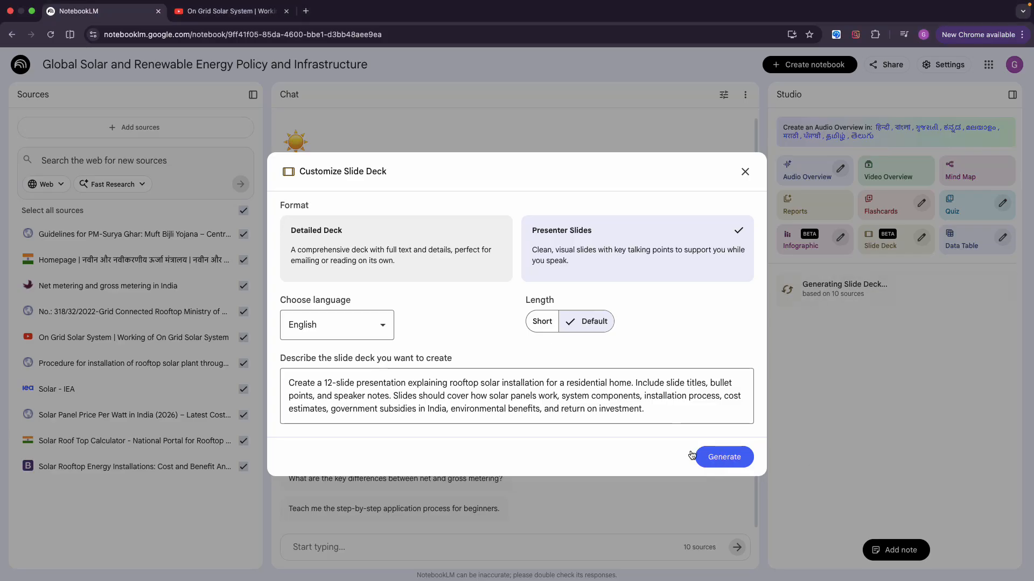
click(719, 462)
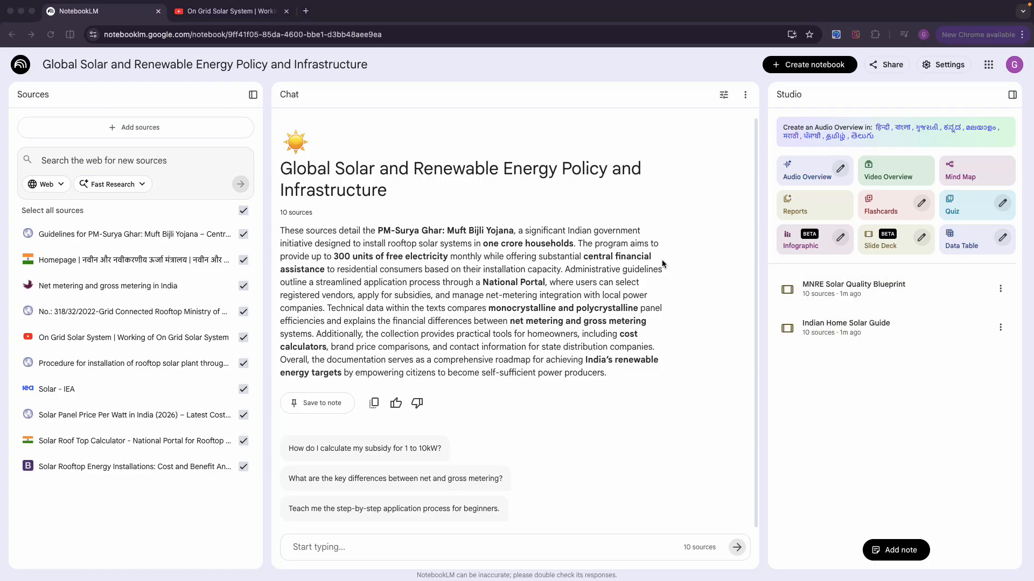
Open the Indian Home Solar Guide deck in the enlarged viewer and review slides 2 through 7.
click(877, 403)
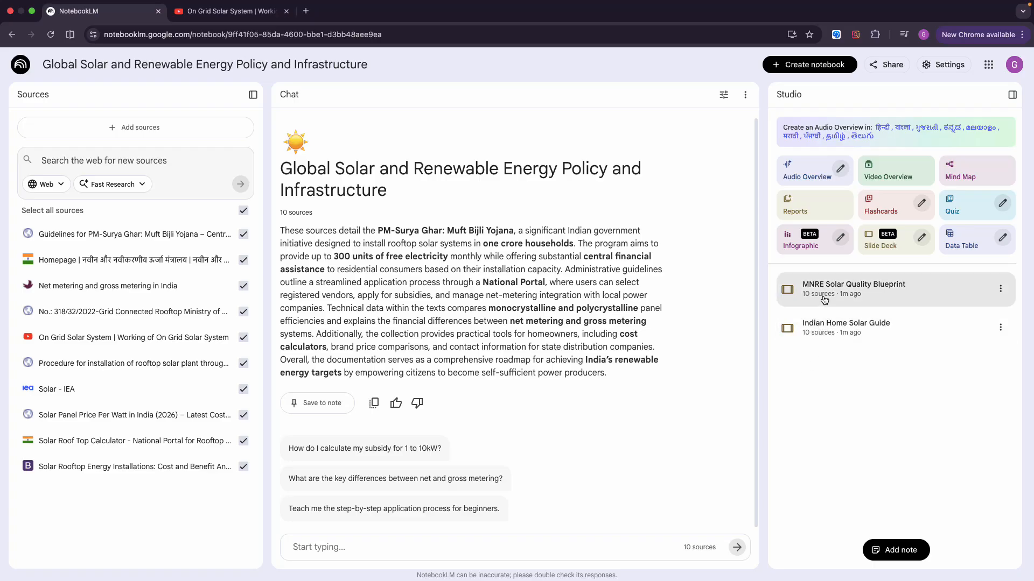
click(880, 337)
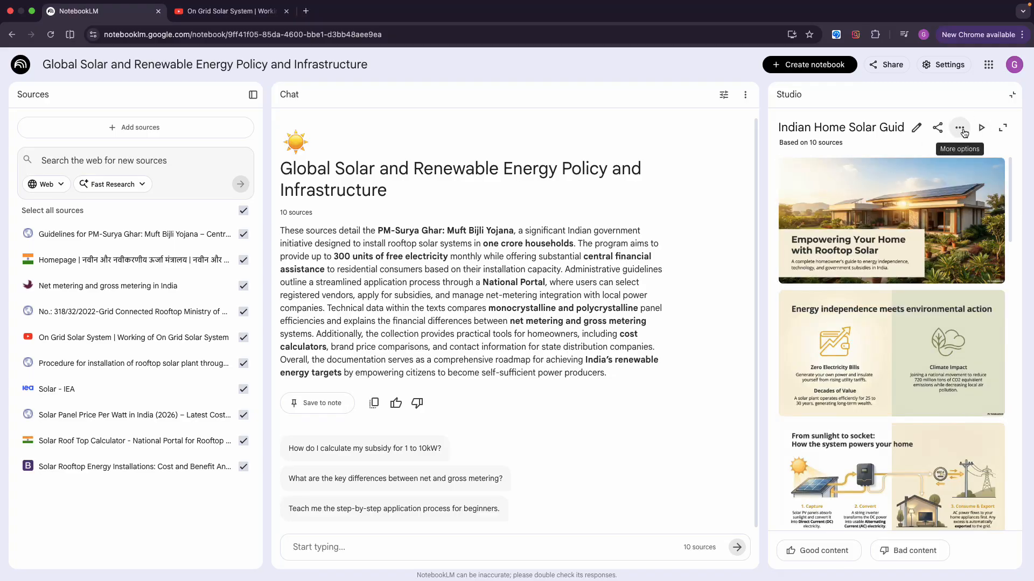
click(1002, 128)
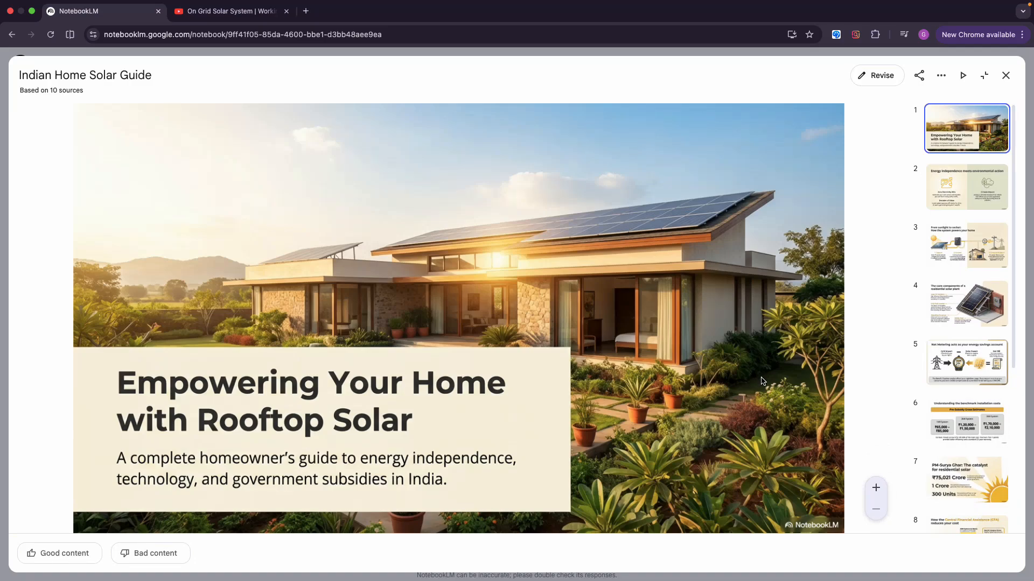
click(964, 182)
click(947, 265)
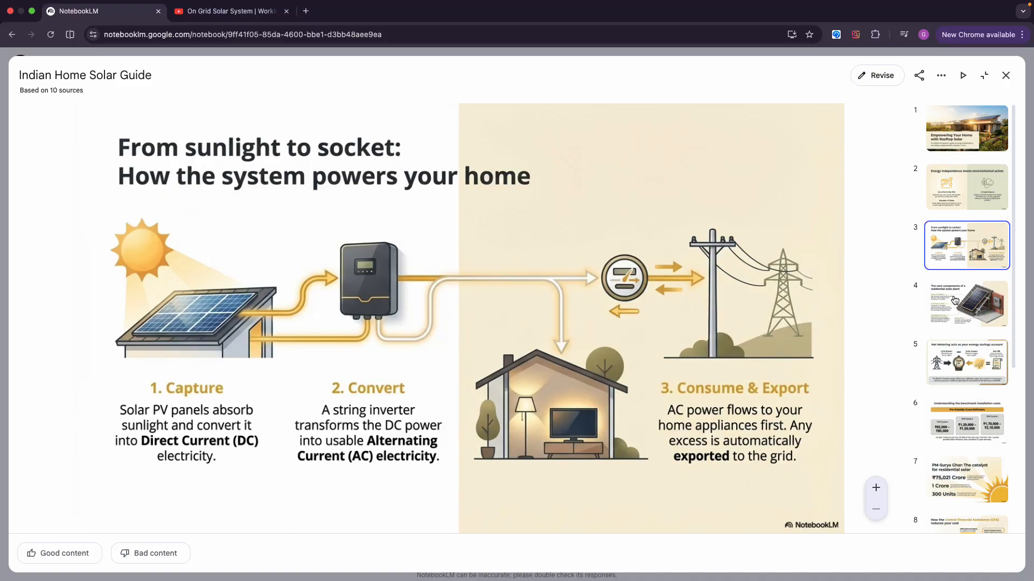
click(961, 314)
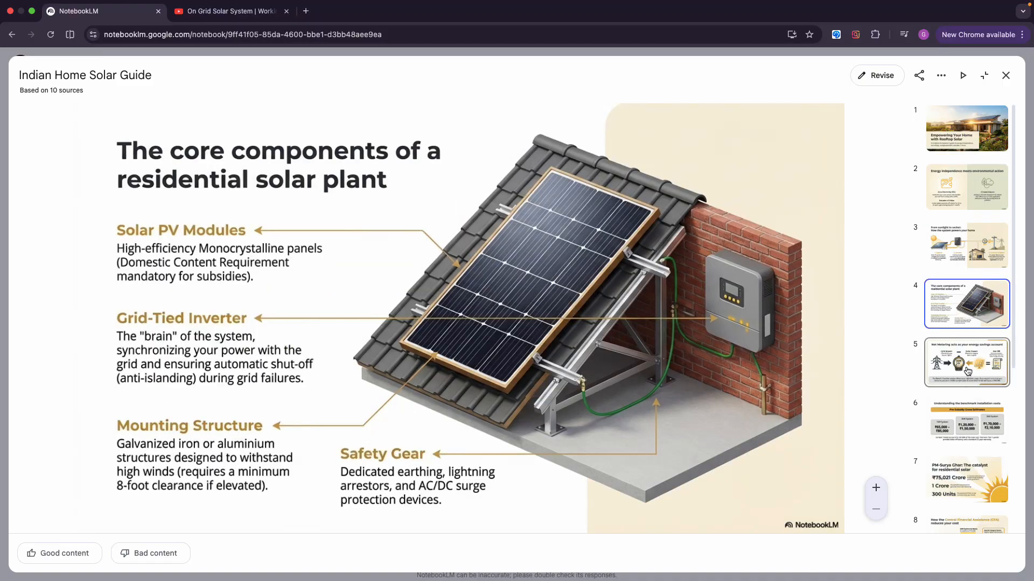
click(967, 370)
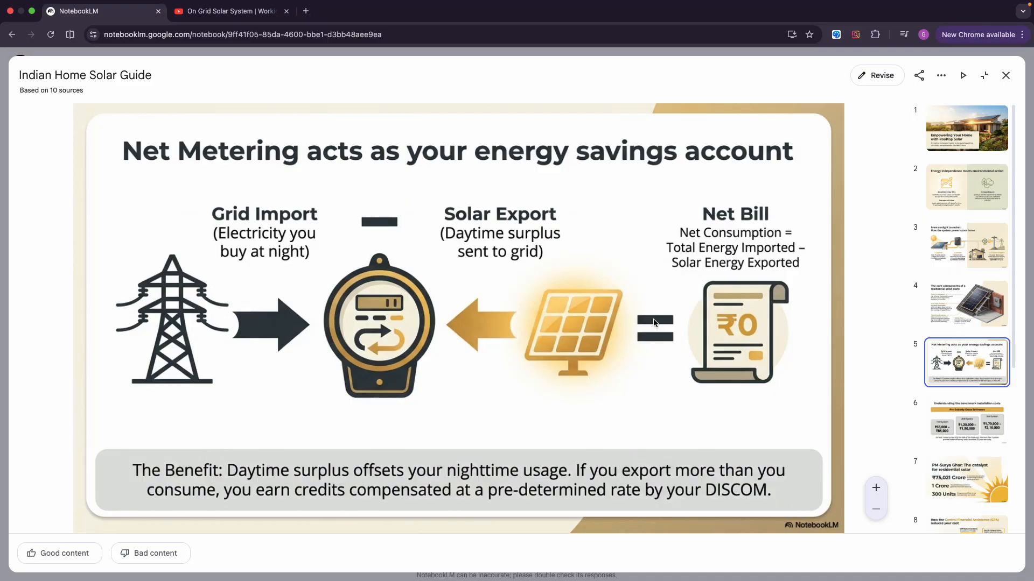
click(969, 428)
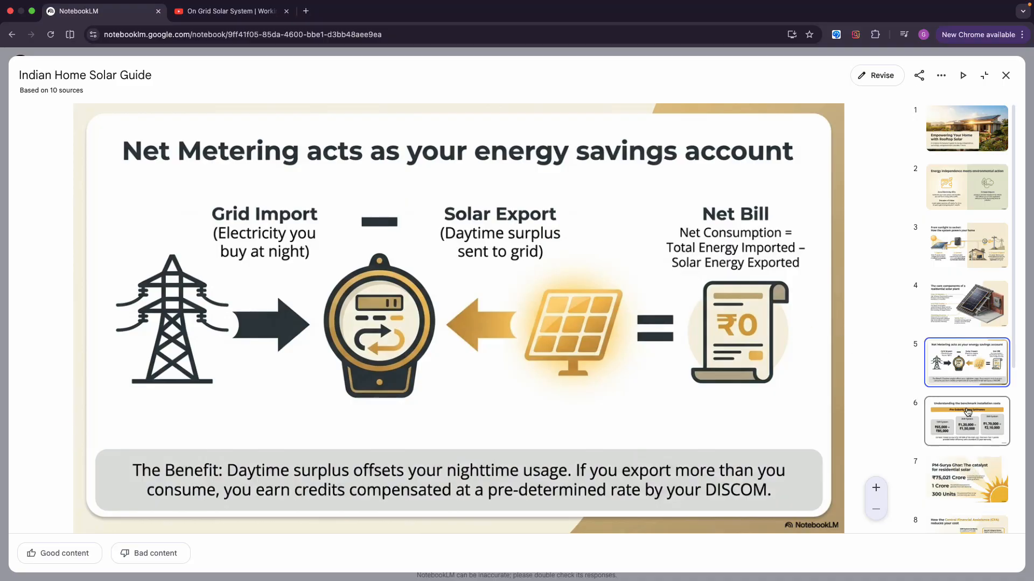
click(957, 474)
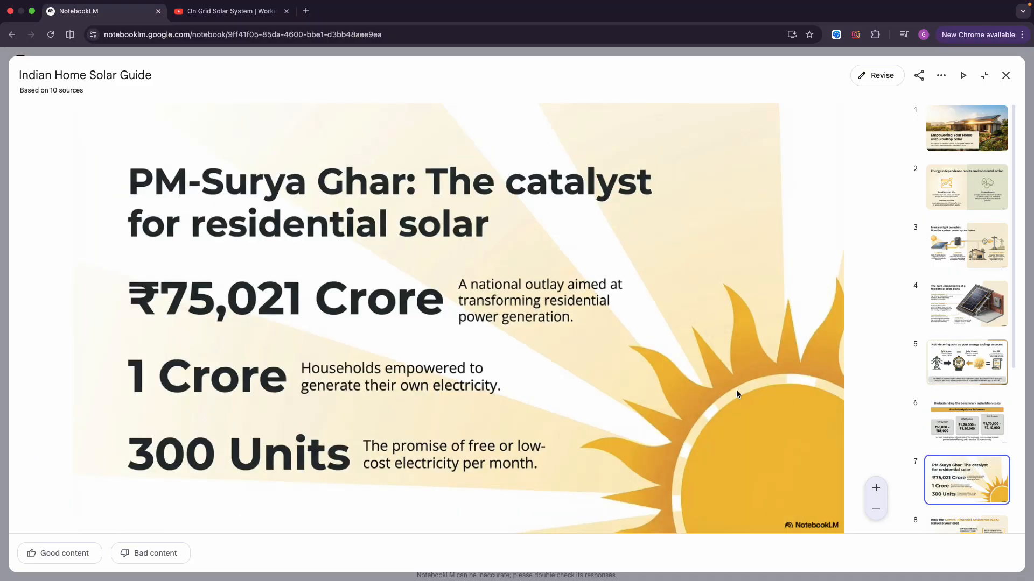
Review the remaining slides of the Indian Home Solar Guide up to slide 12, and close the deck.
scroll(950, 452, down, 2)
click(954, 438)
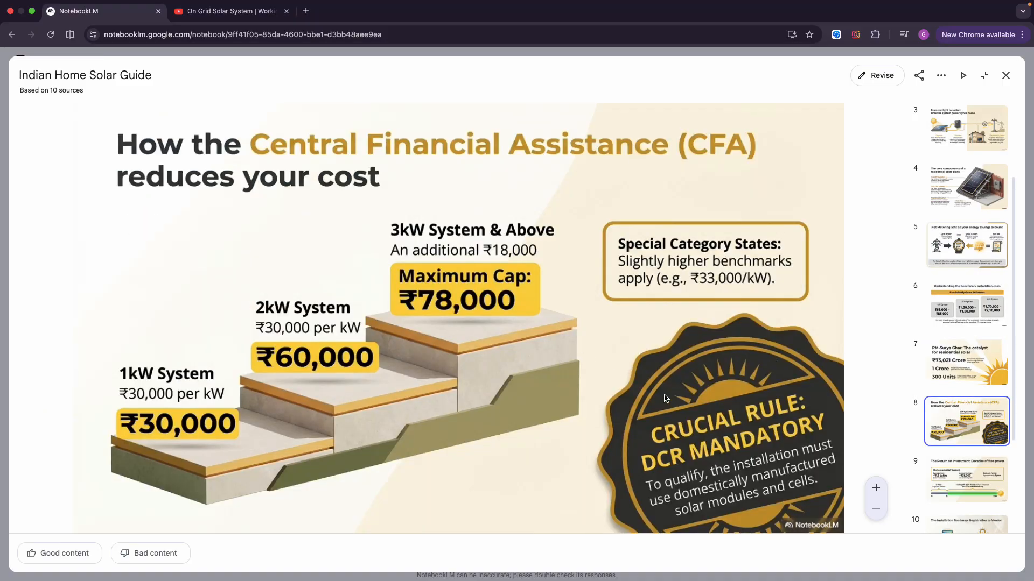
click(921, 478)
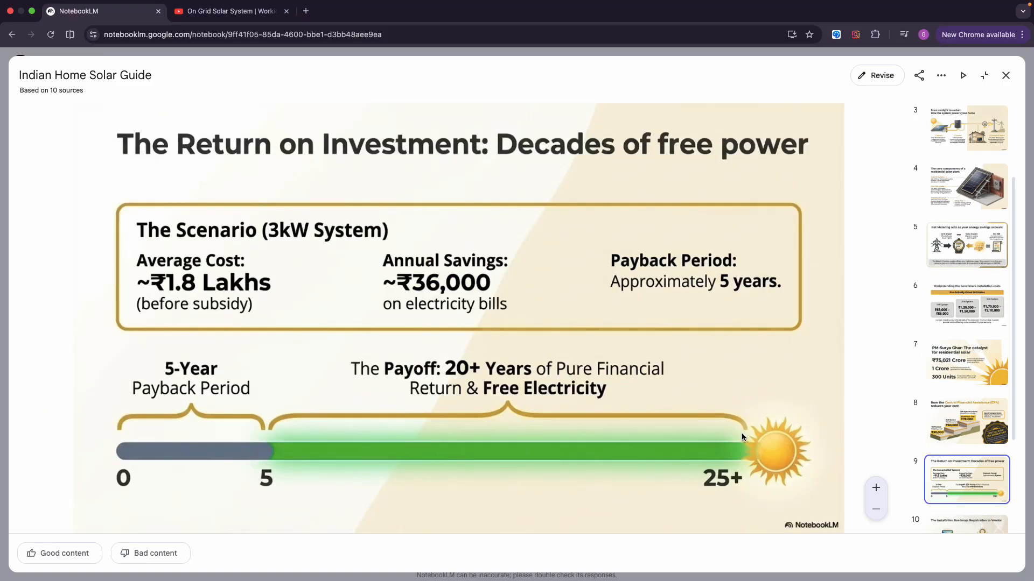
click(971, 525)
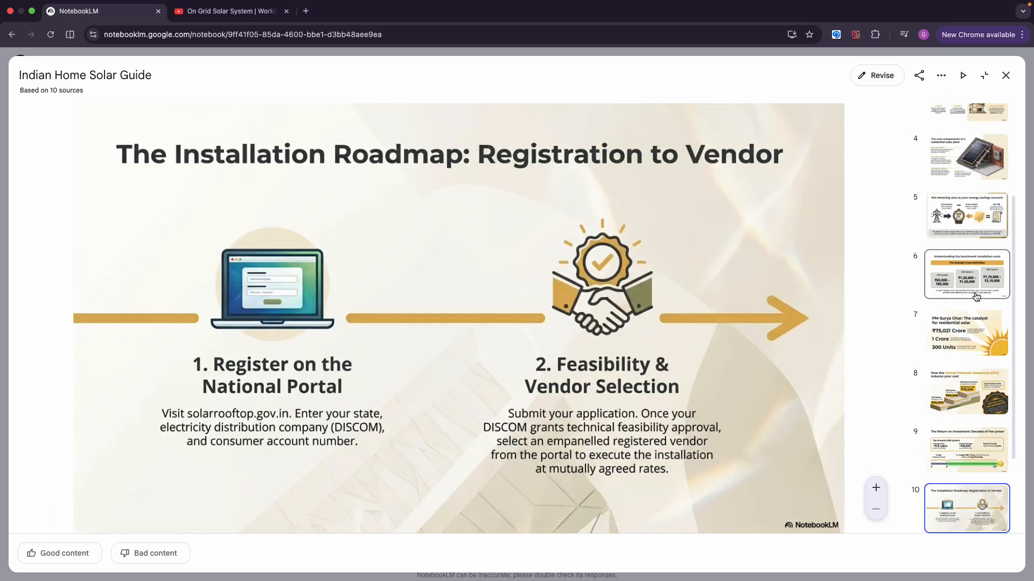
scroll(977, 280, down, 3)
click(977, 512)
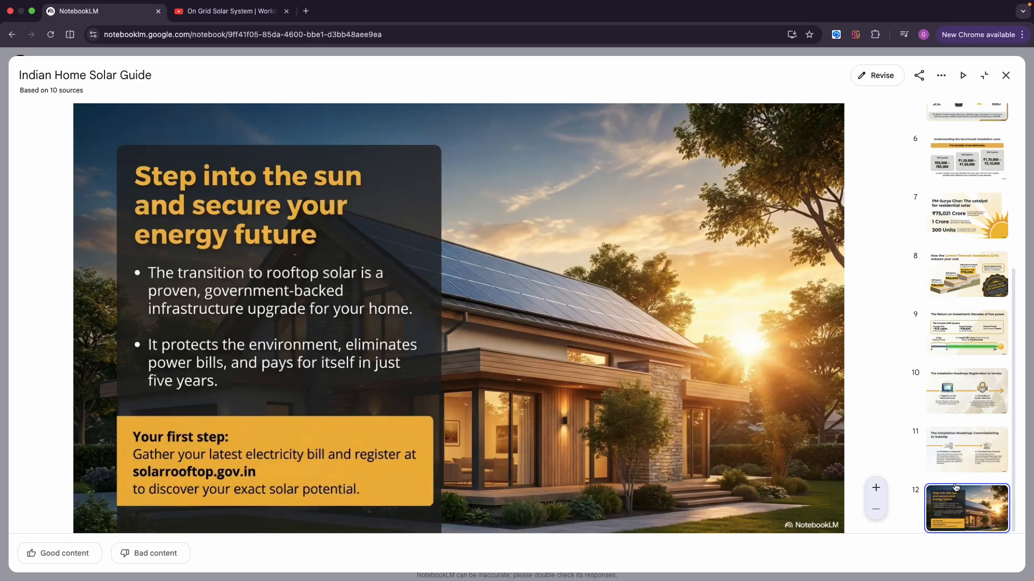
click(1005, 75)
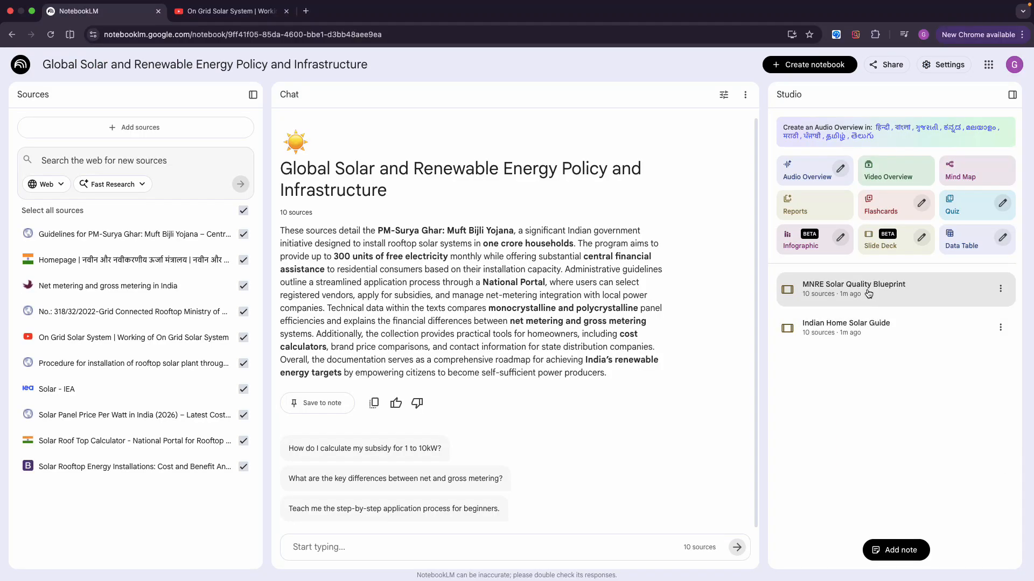
Open the MNRE Solar Quality Blueprint deck in the enlarged viewer and review slides 2 through 6.
click(994, 293)
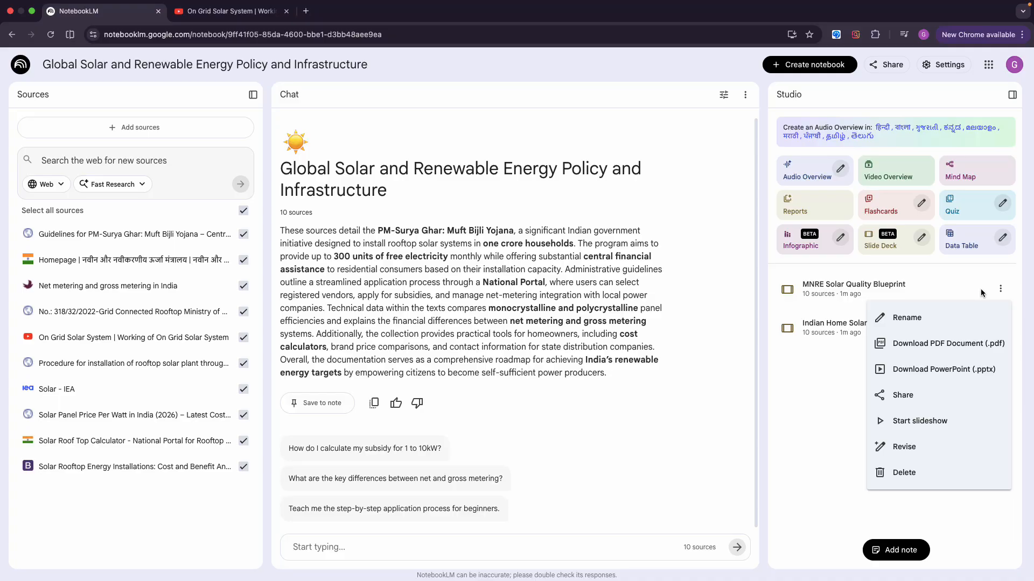
click(897, 286)
click(853, 286)
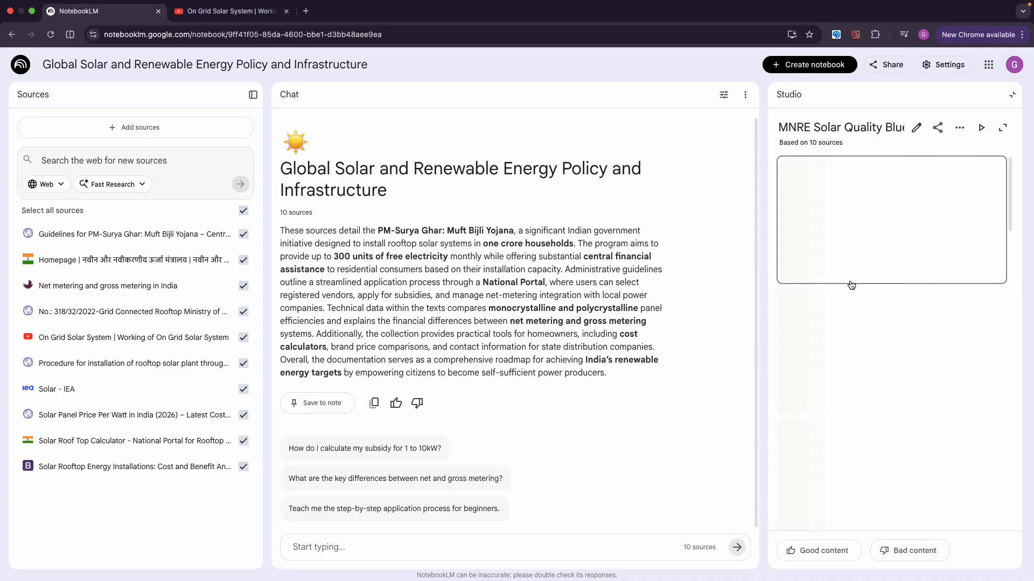
click(1003, 128)
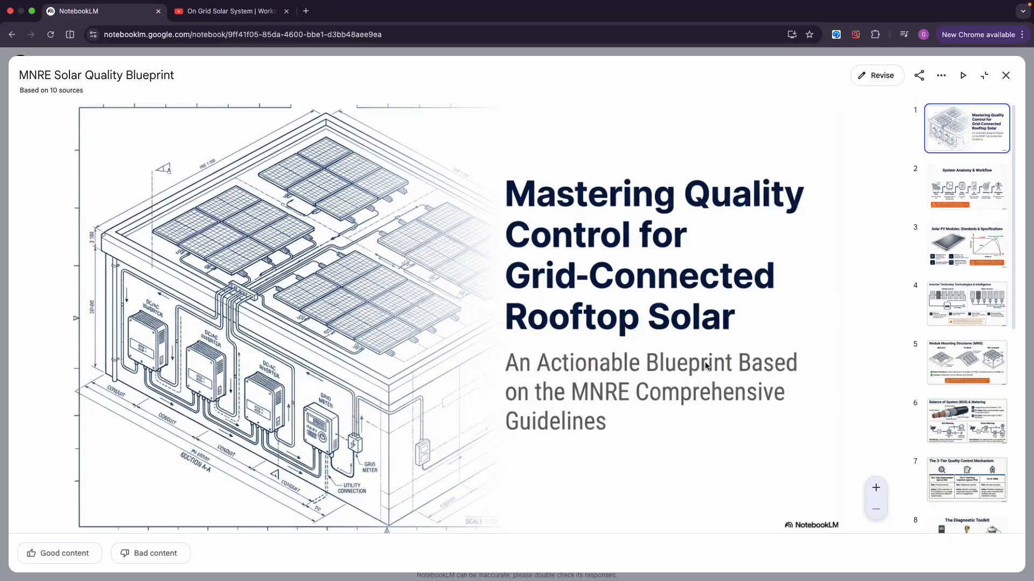
click(940, 210)
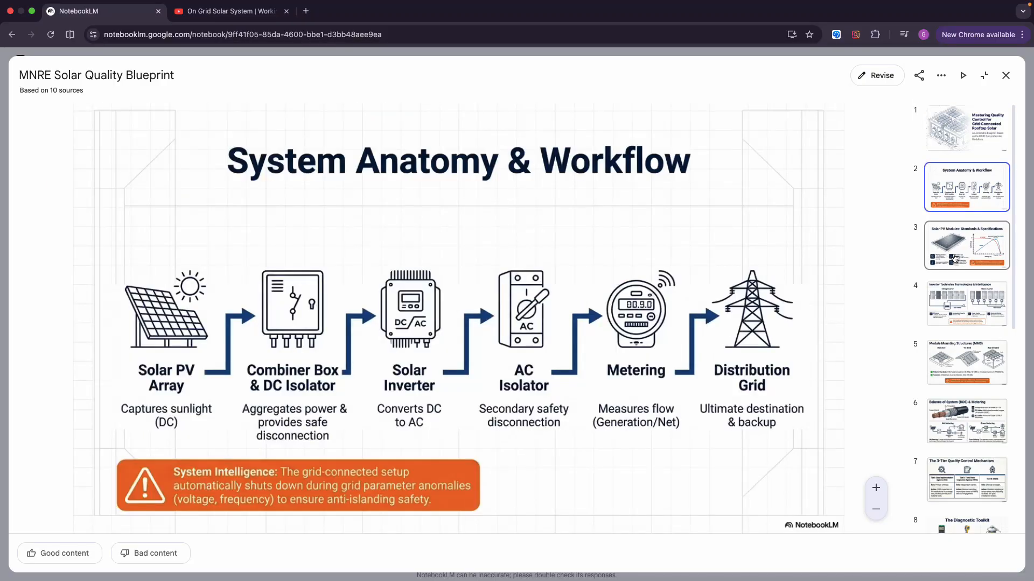
click(955, 259)
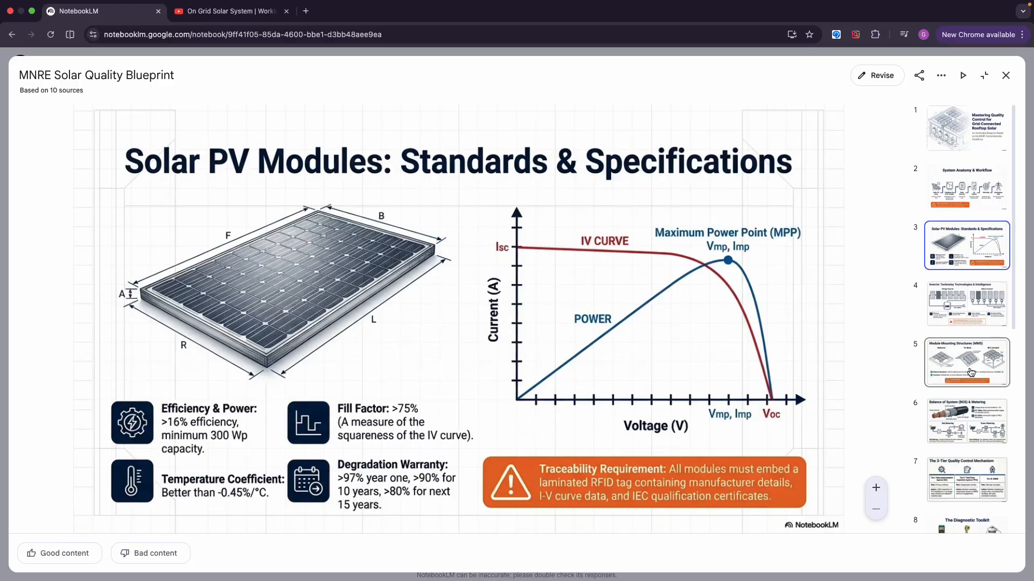
click(968, 307)
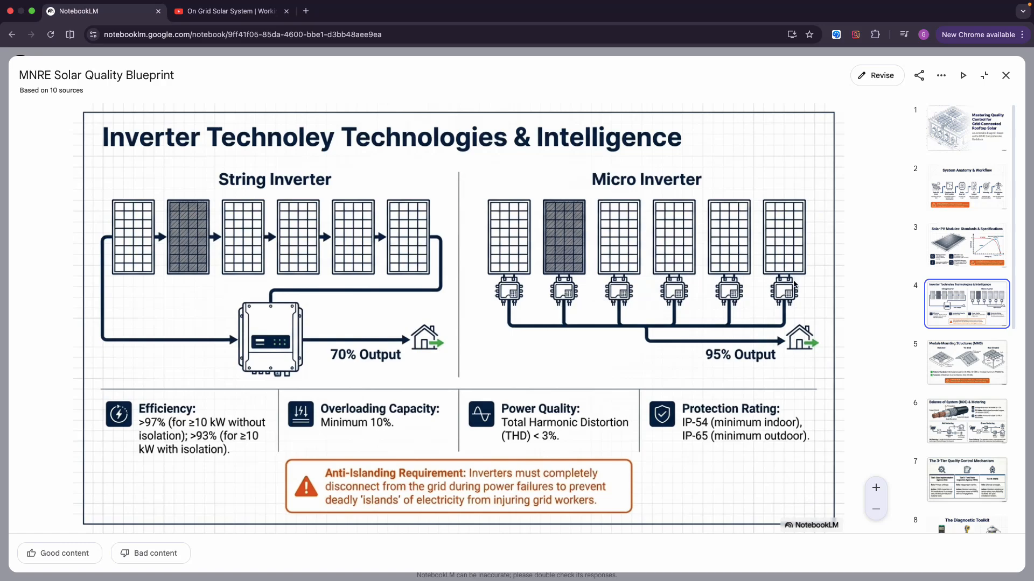
click(950, 360)
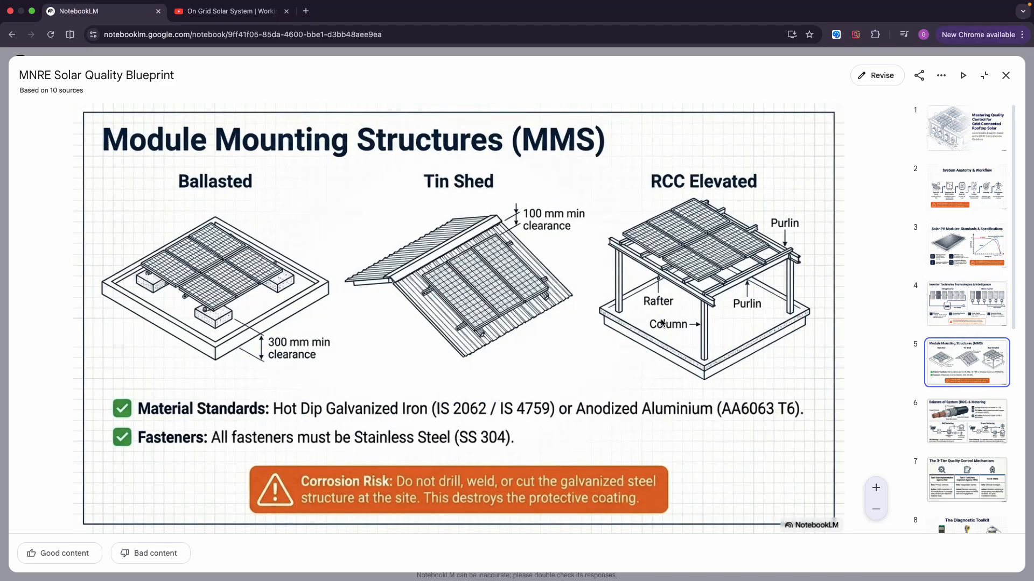
click(999, 425)
scroll(984, 395, down, 3)
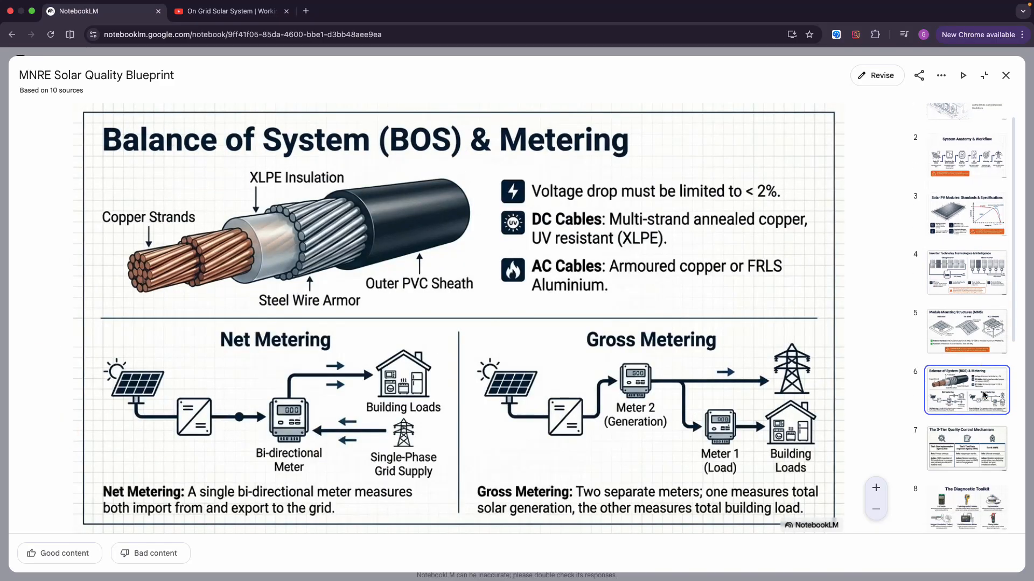
Review the rest of the MNRE Solar Quality Blueprint deck through slide 14 and close it.
click(983, 399)
click(983, 347)
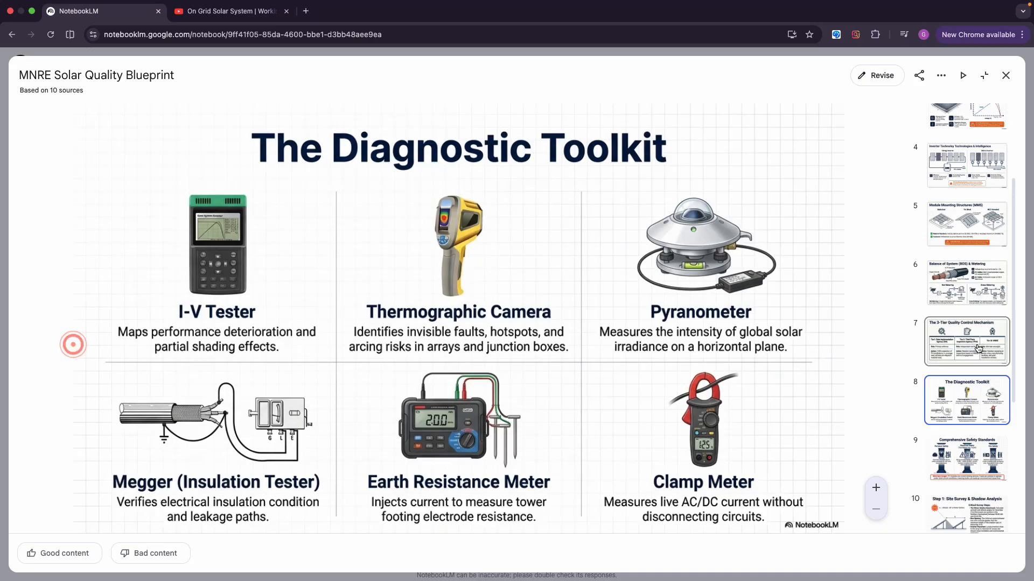
click(978, 438)
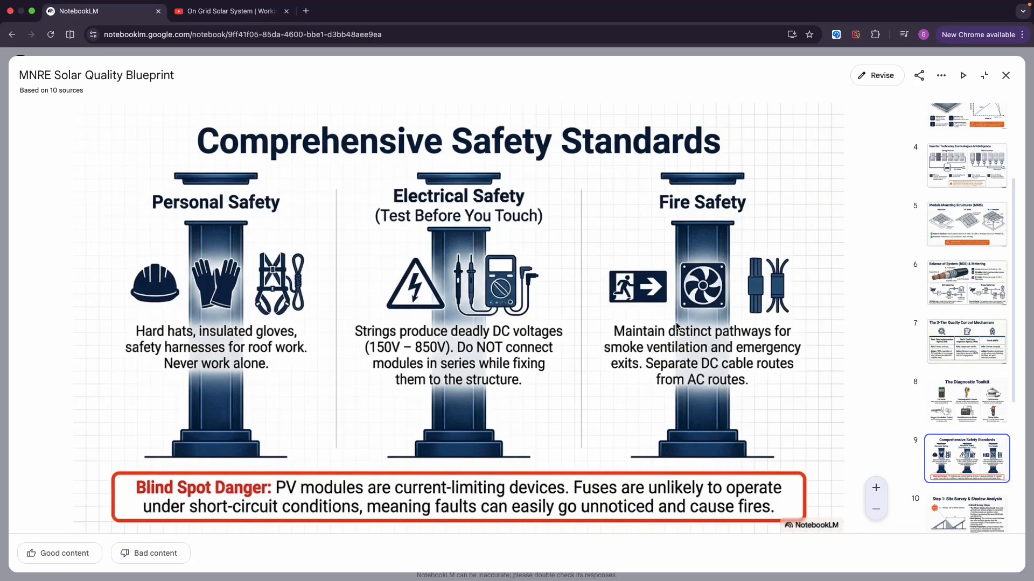
scroll(1004, 466, down, 2)
click(961, 398)
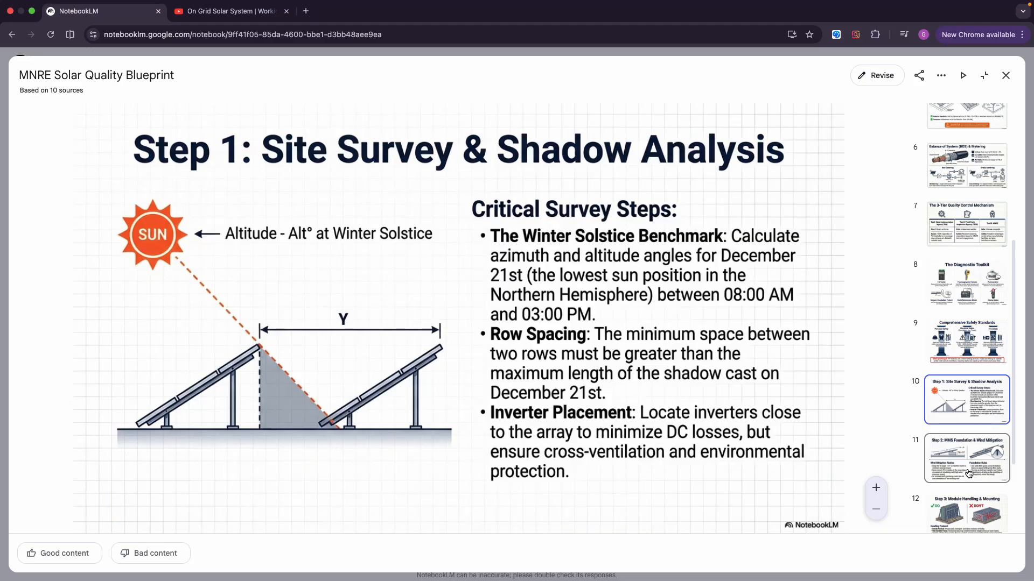
click(954, 481)
click(964, 510)
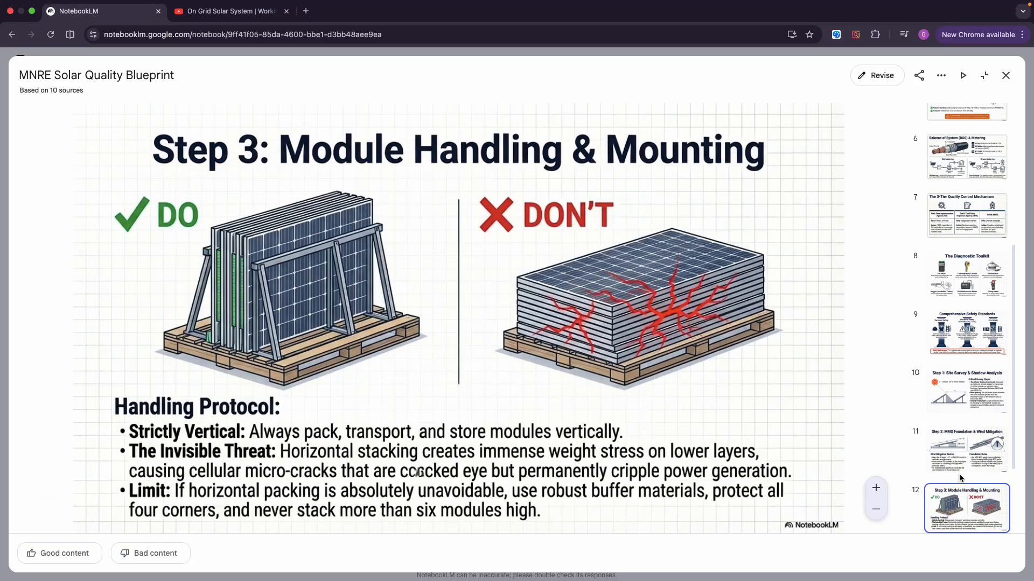
scroll(969, 473, down, 2)
click(981, 455)
click(969, 509)
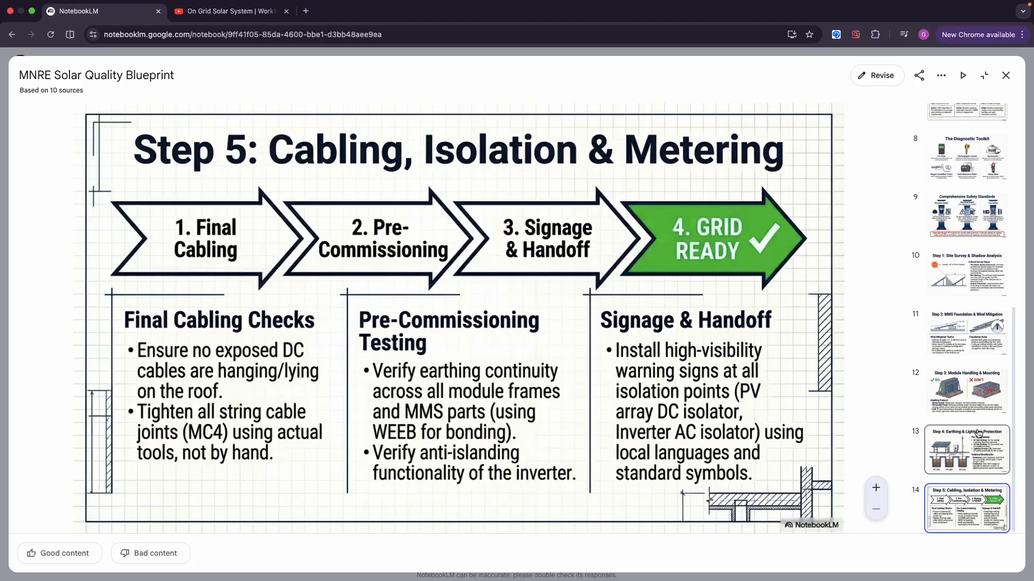
click(1005, 75)
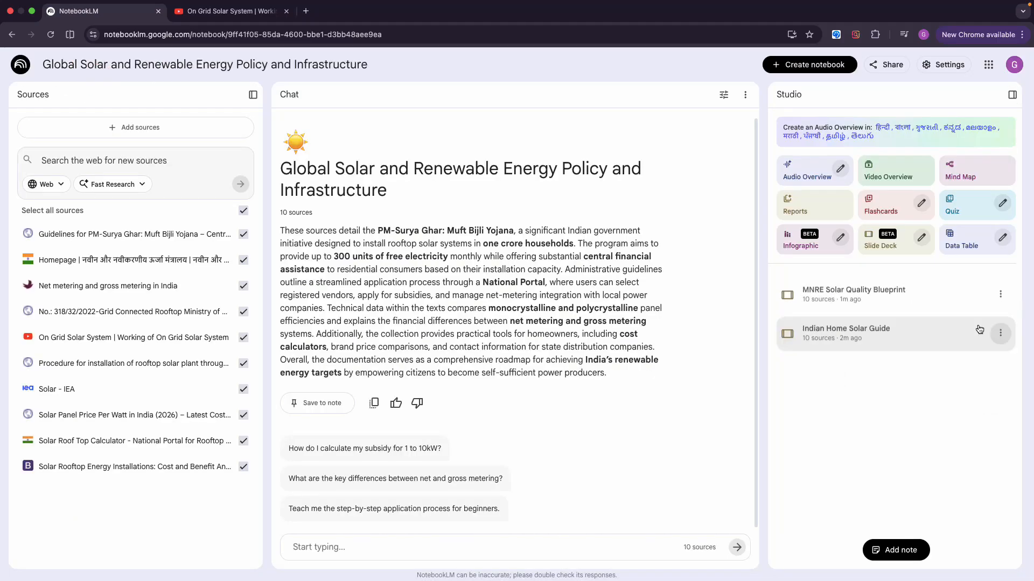
Start the MNRE Solar Quality Blueprint deck as a full-screen slideshow, and exit it after viewing the title slide.
click(1001, 289)
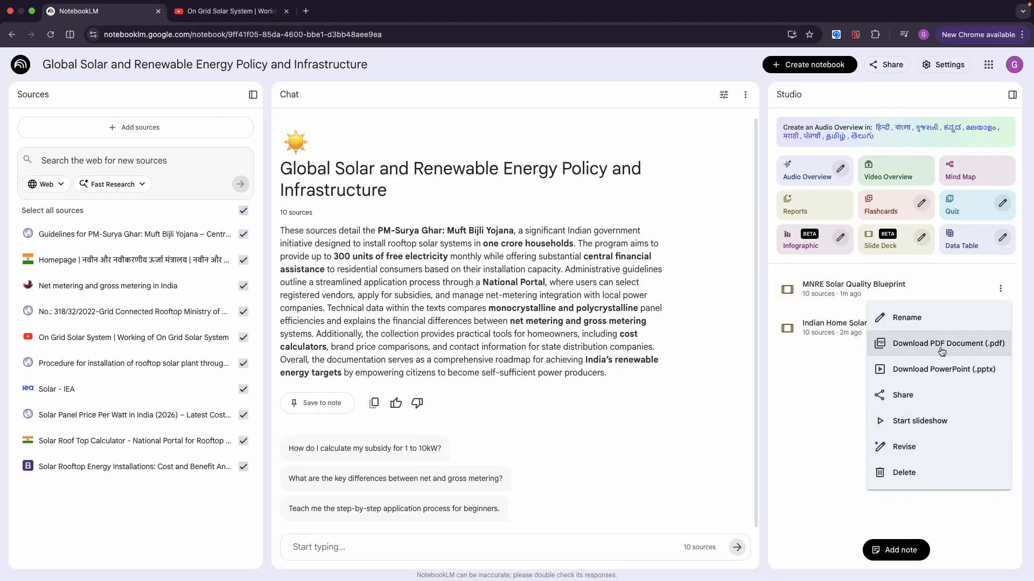
click(921, 427)
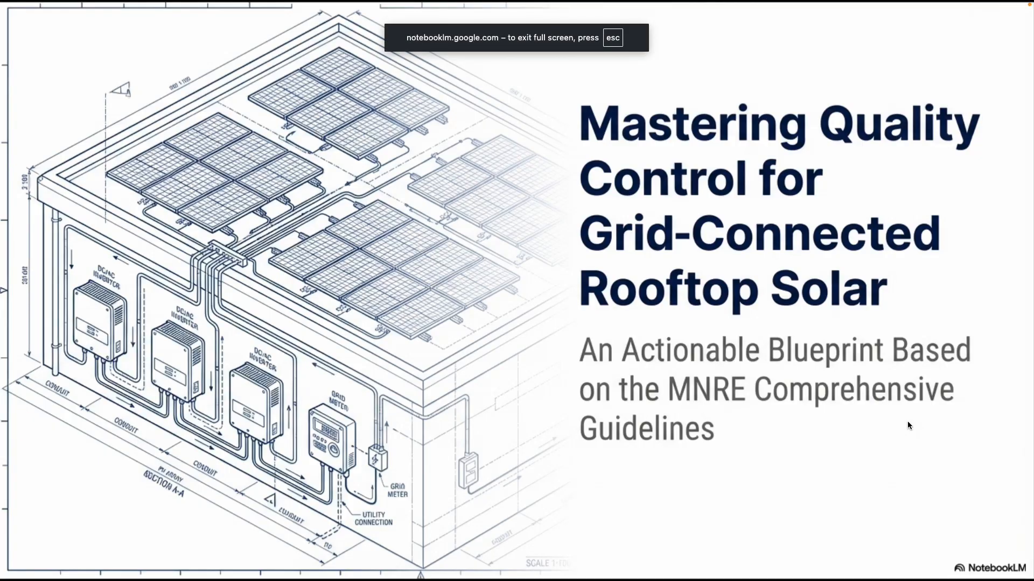
key(Escape)
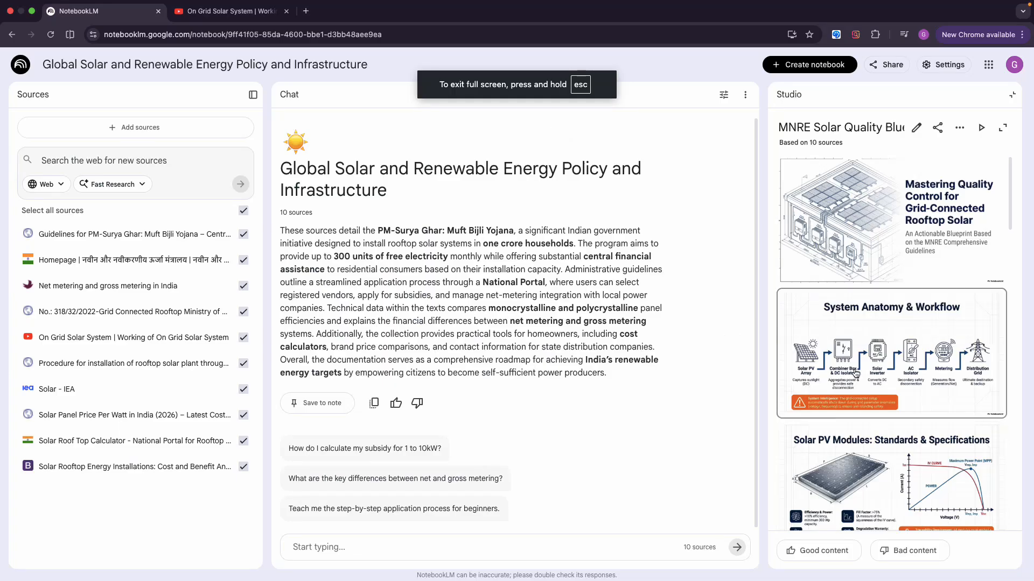
Close the MNRE Solar Quality Blueprint deck preview and open that deck for revision.
click(959, 127)
click(1013, 97)
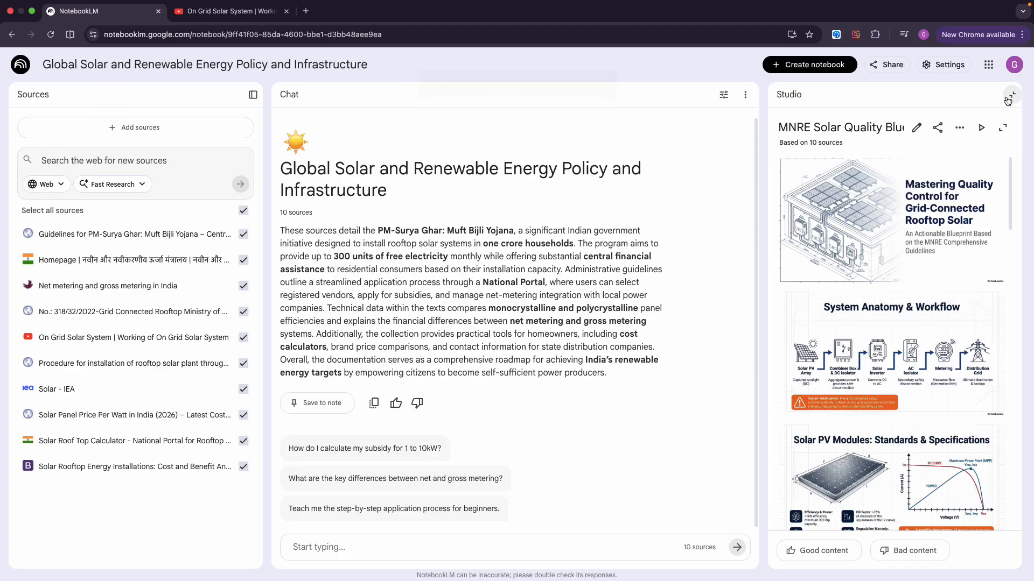
click(1012, 95)
click(1005, 295)
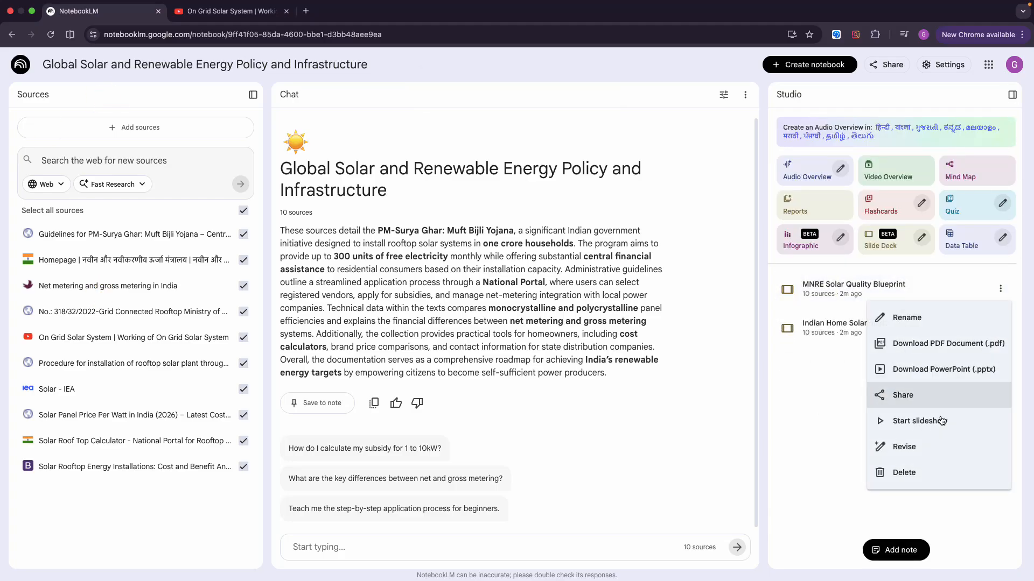
click(932, 444)
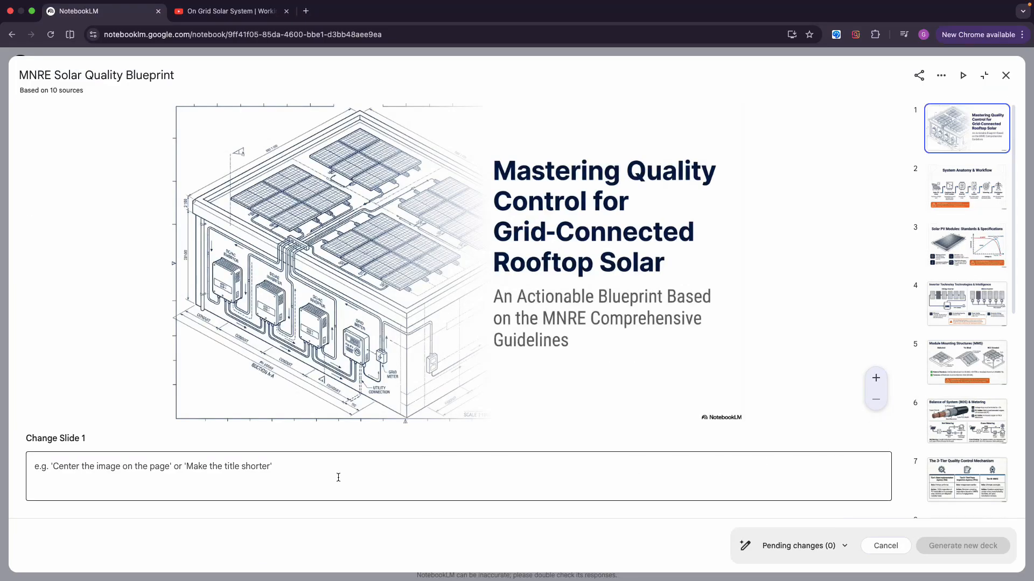
Request the change "make this slide colorful" for slide 1 and generate the revised deck.
click(214, 471)
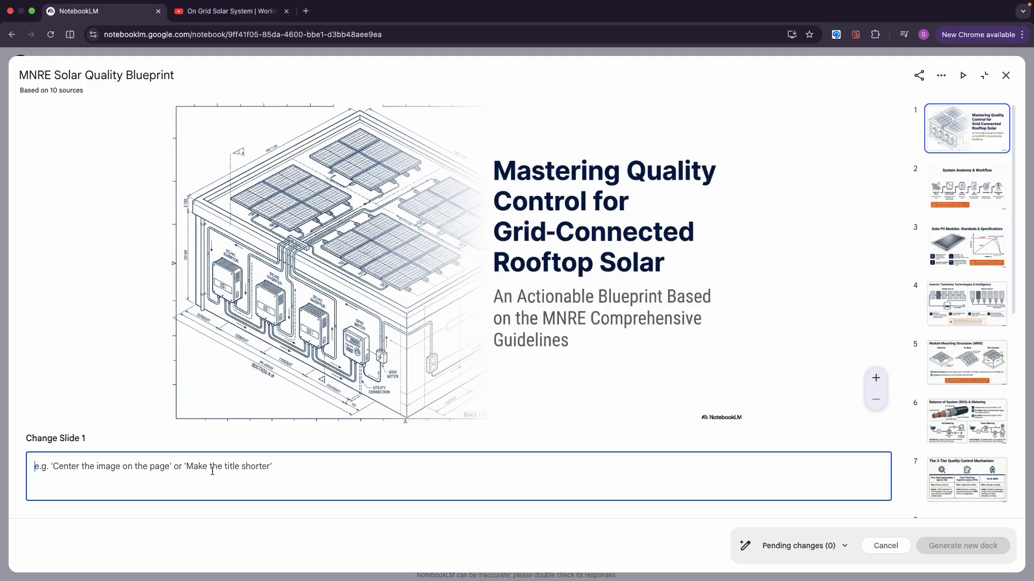
text(make this)
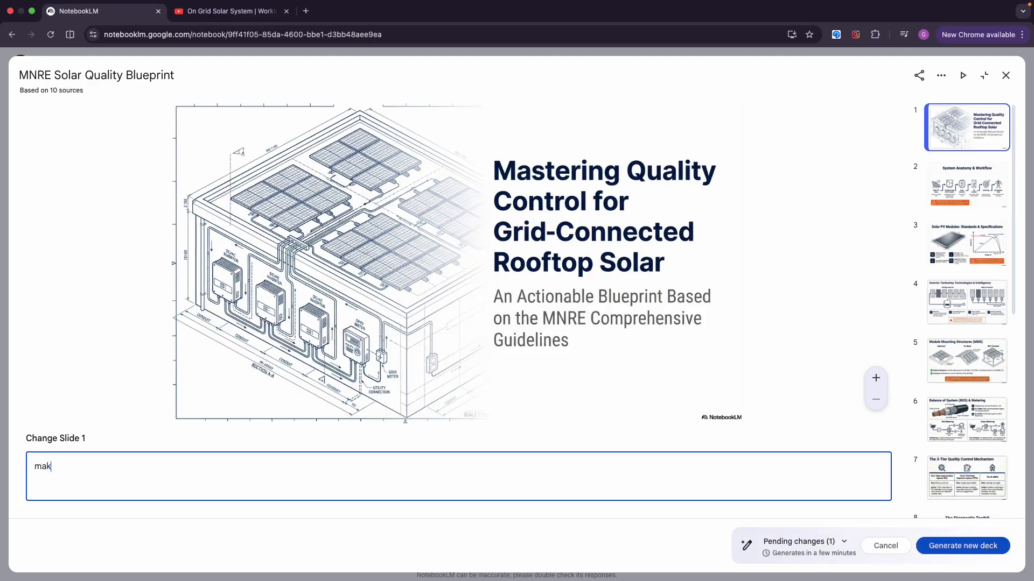
text(ide )
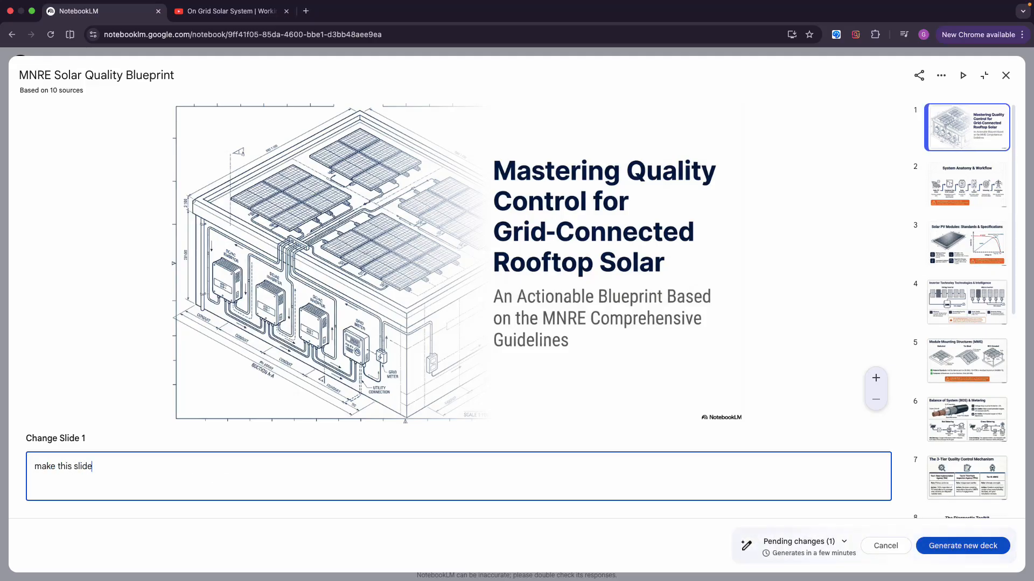
text(colorful)
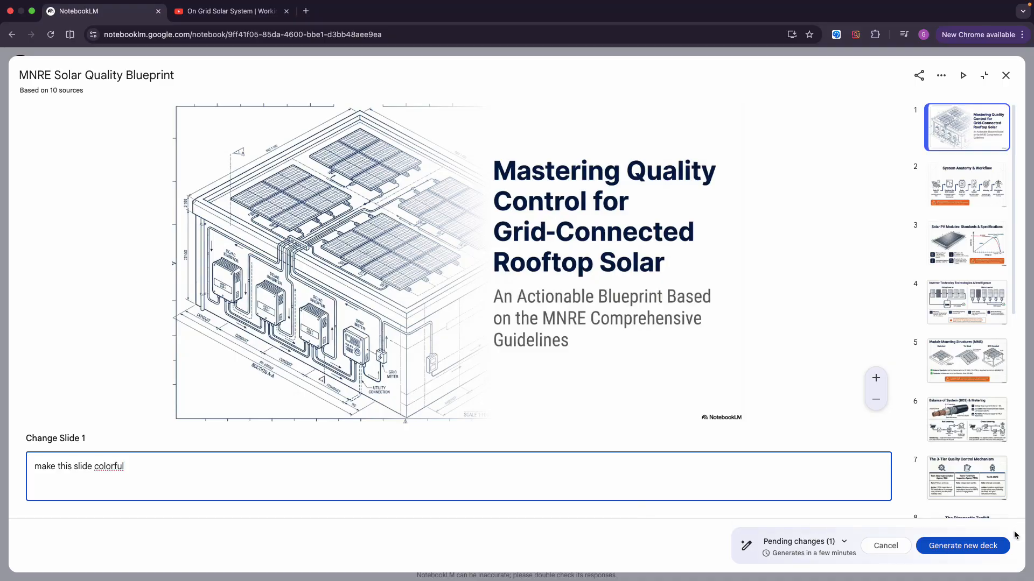
click(985, 547)
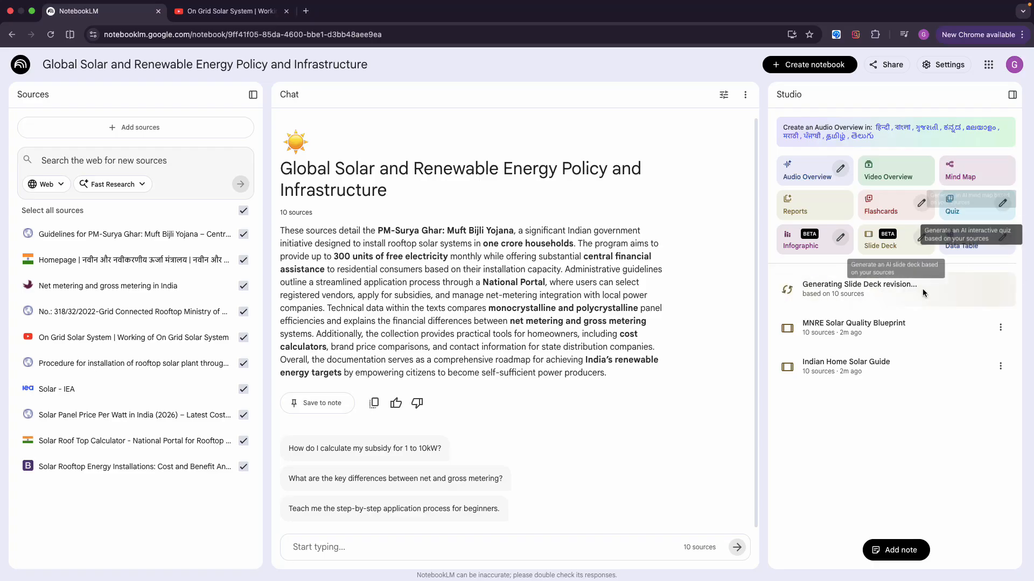
Examine the download formats and other deck actions offered for the original MNRE Solar Quality Blueprint.
click(967, 328)
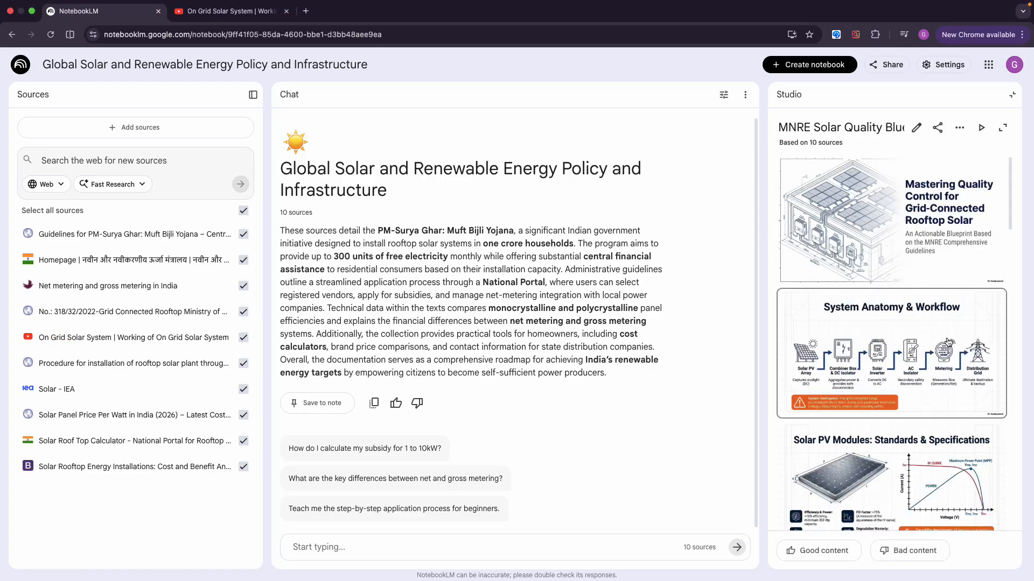
click(941, 130)
click(657, 131)
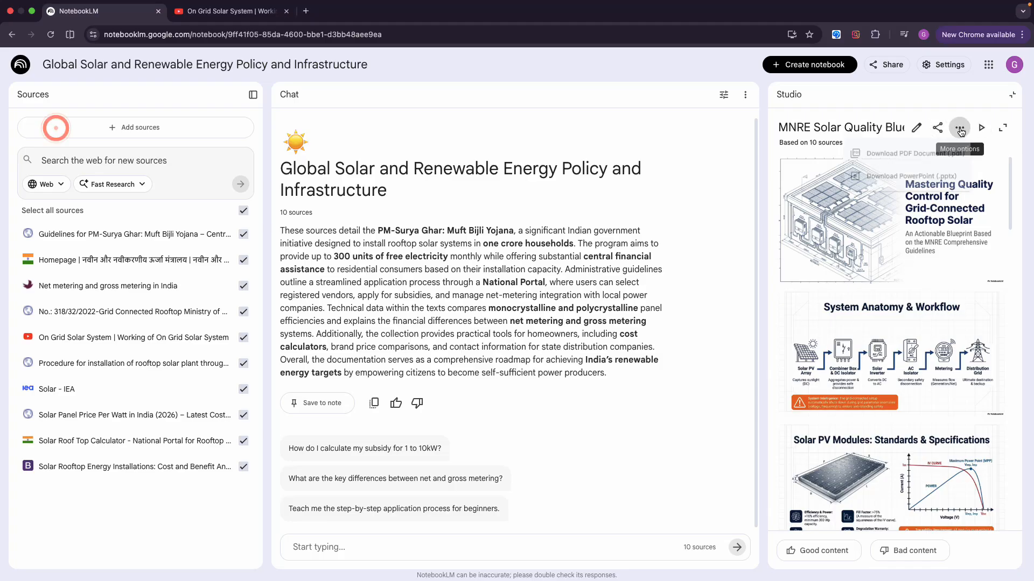
click(960, 128)
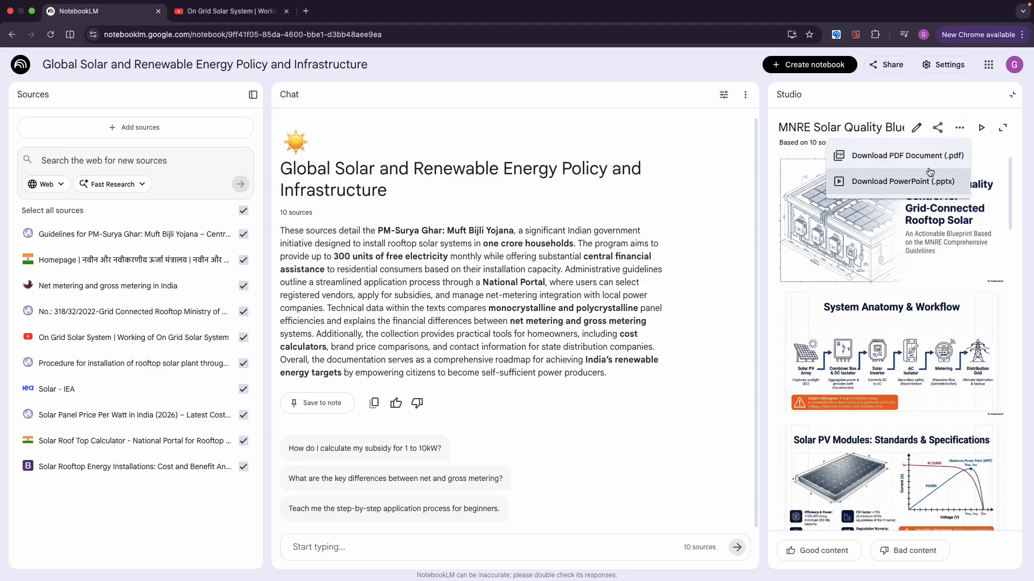
click(1008, 94)
click(1008, 93)
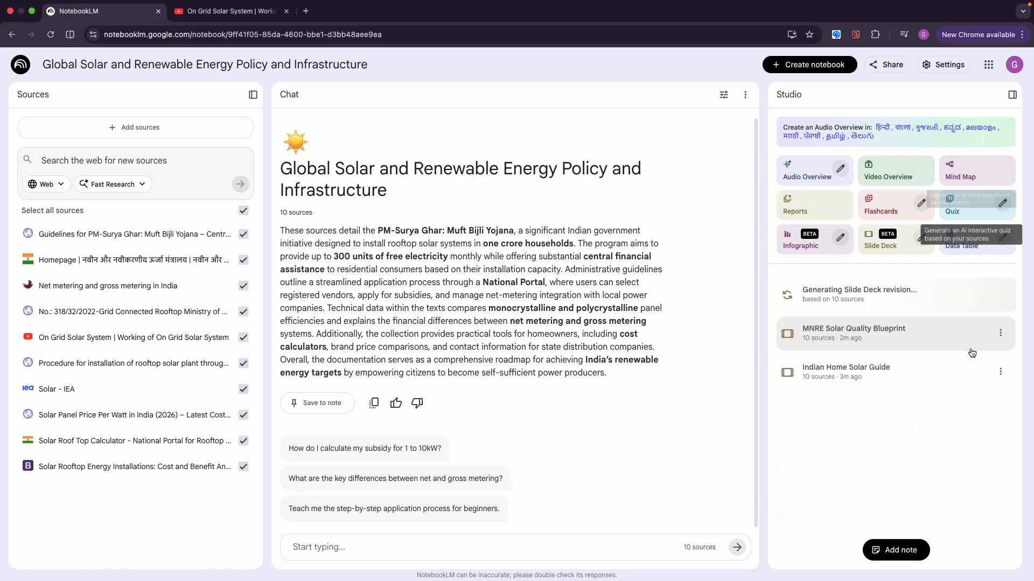
click(1000, 329)
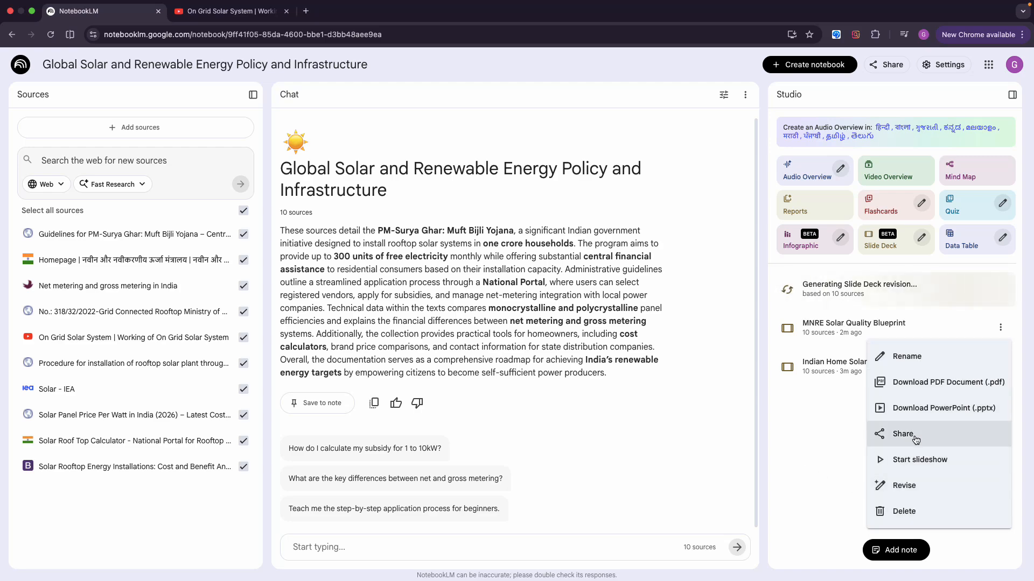
click(819, 435)
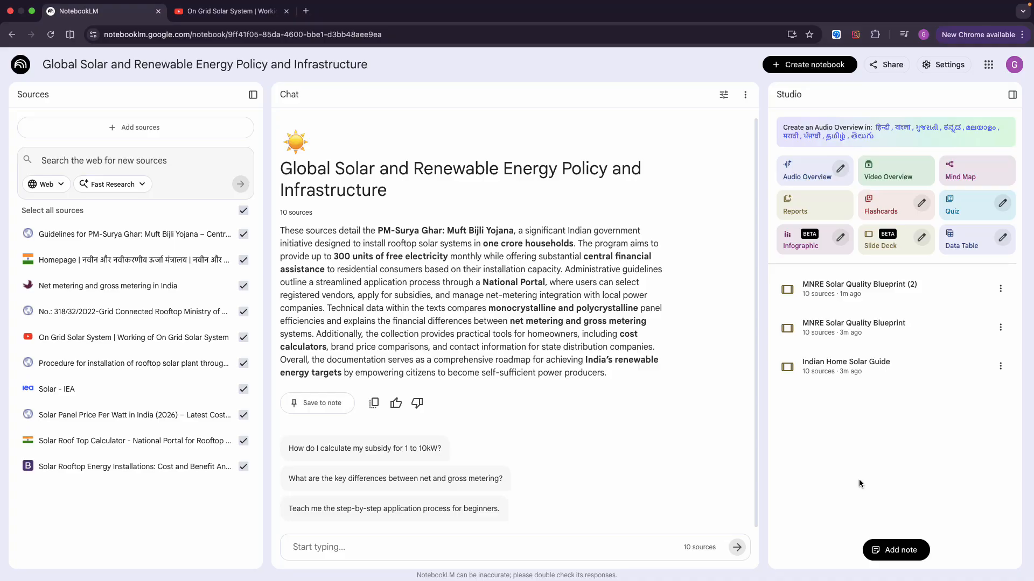
Open MNRE Solar Quality Blueprint (2) in the enlarged viewer, compare its revised title slide with slides 2 and 4, and close it.
click(894, 301)
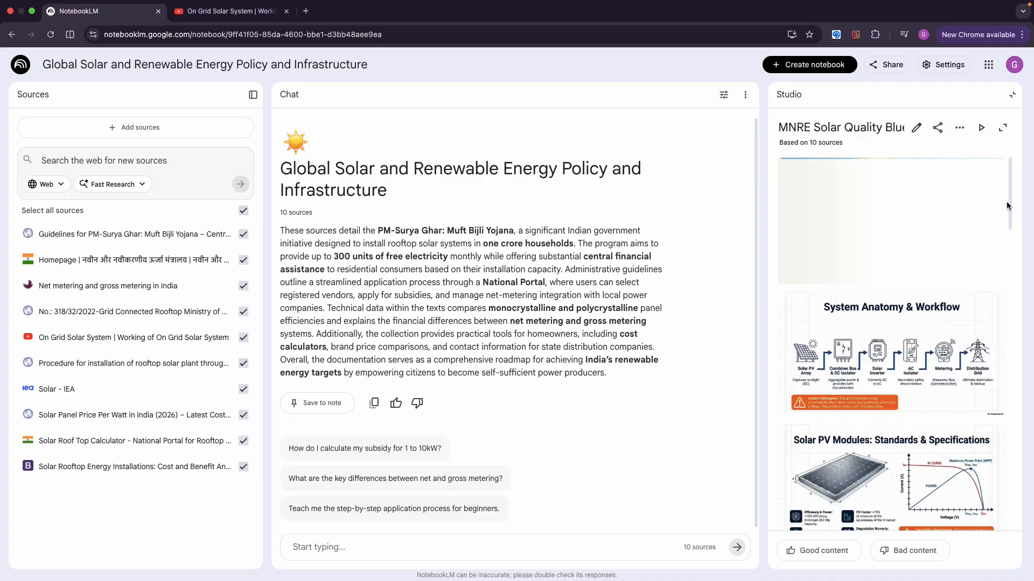
click(994, 132)
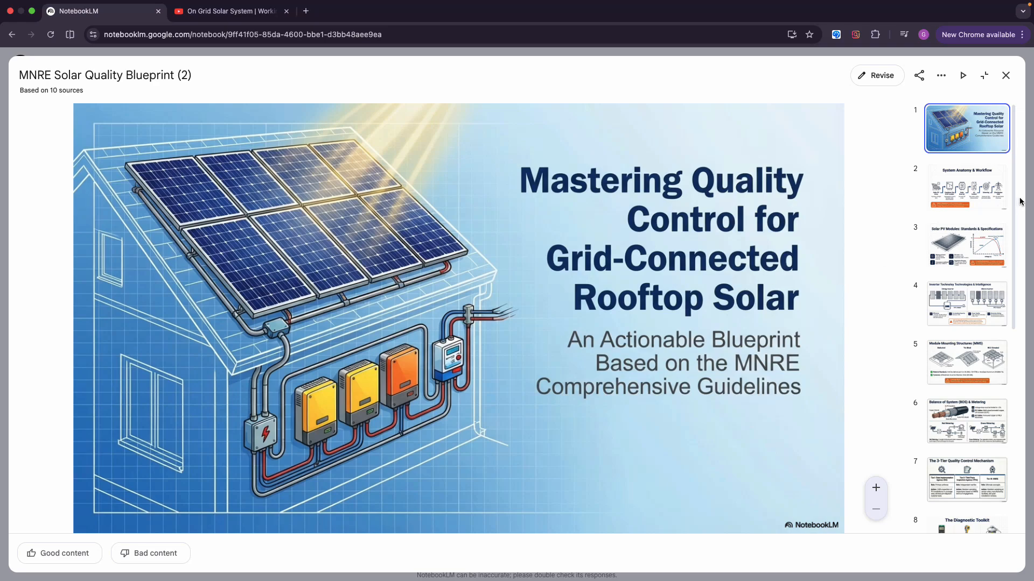
click(969, 194)
click(973, 285)
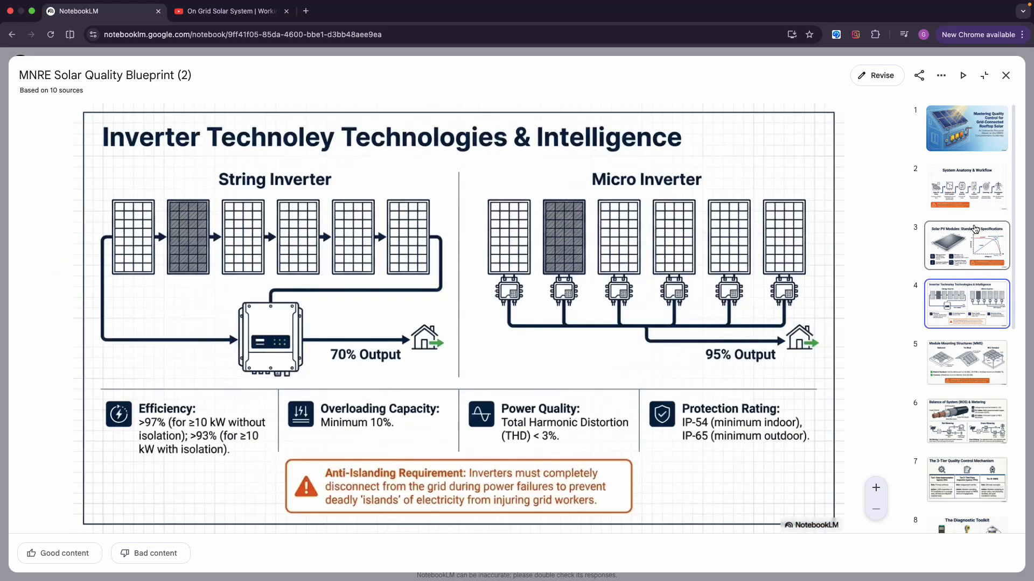
click(966, 132)
click(968, 195)
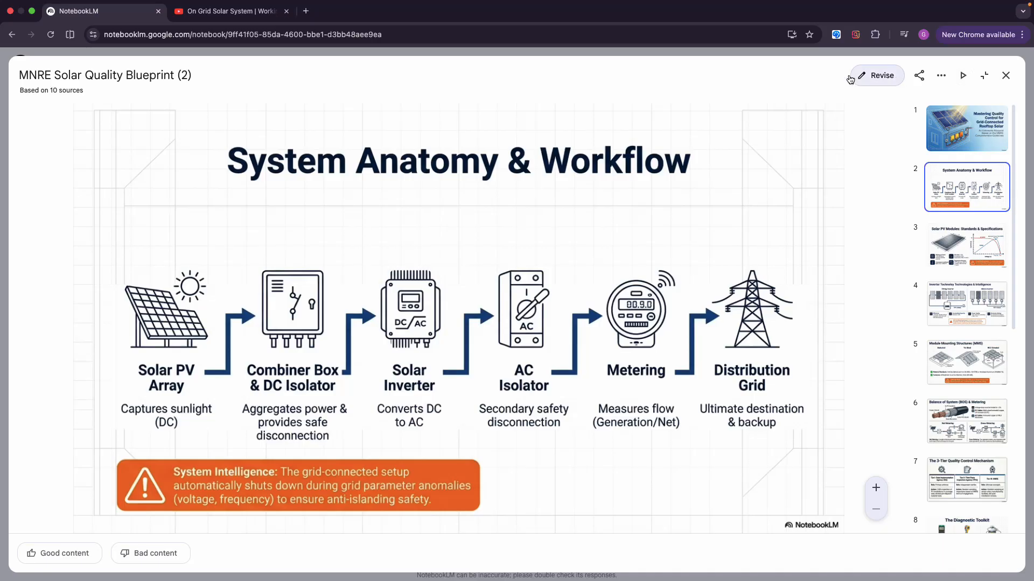
click(1005, 75)
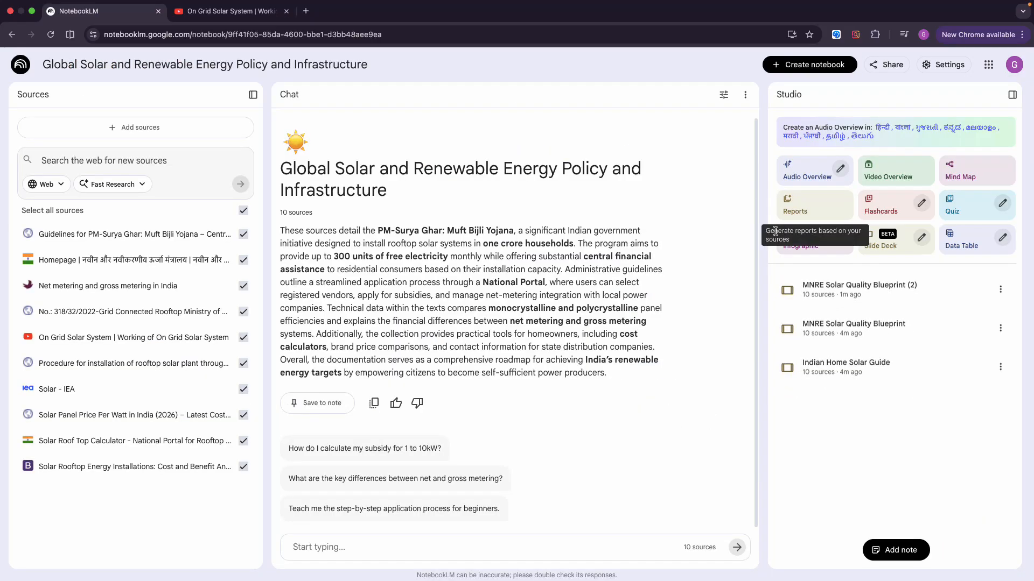
Open the customization settings for a new slide deck and start its description.
click(921, 237)
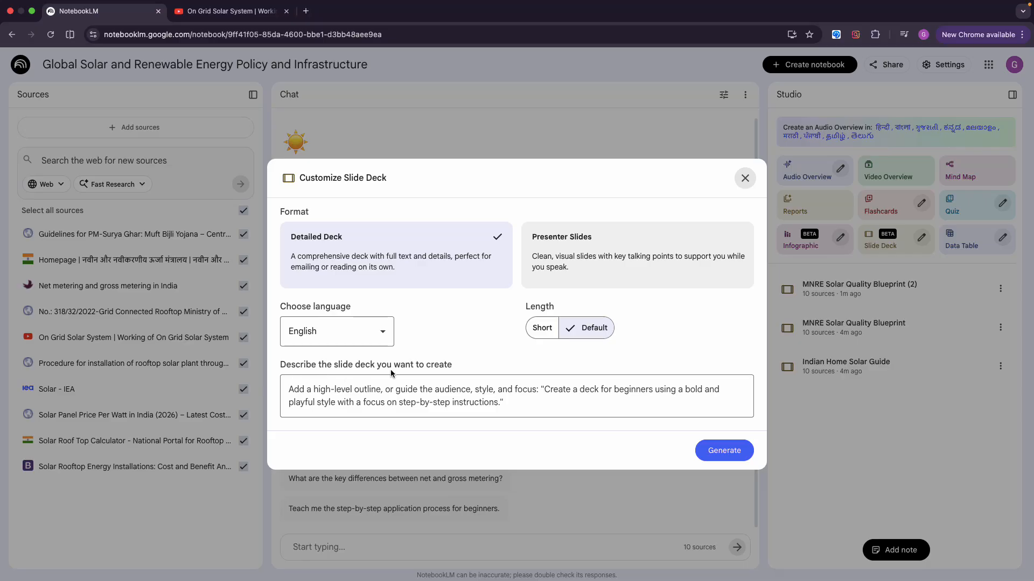
click(398, 385)
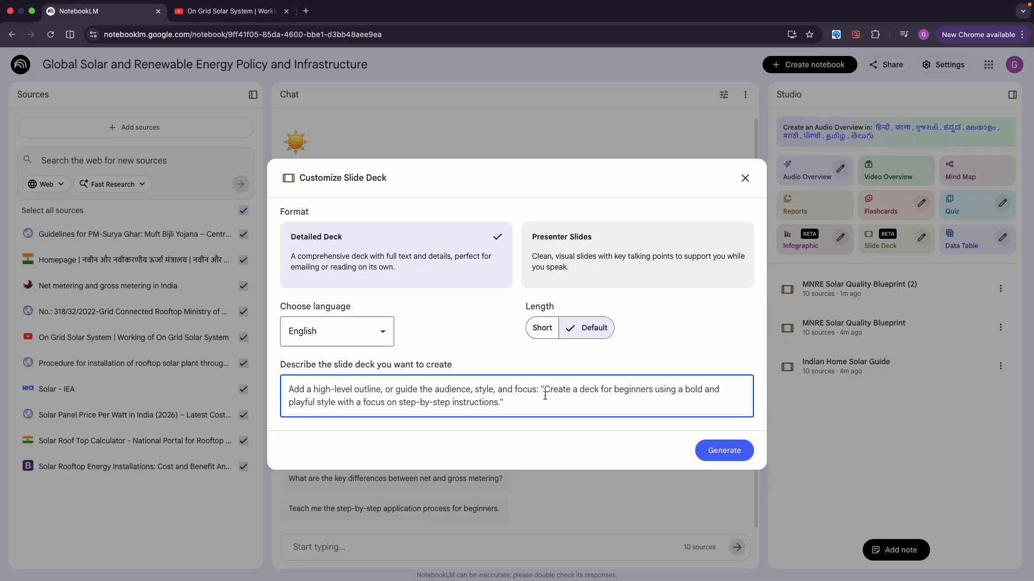